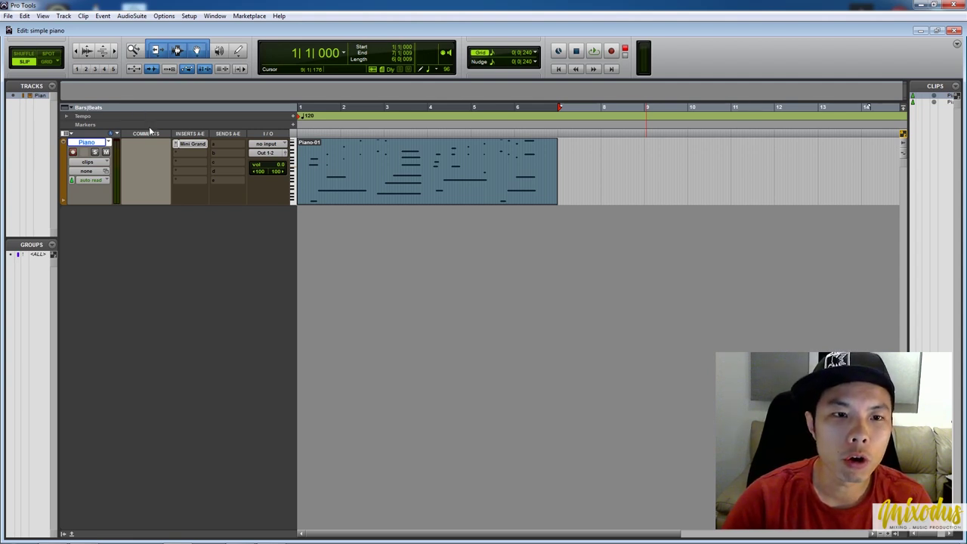
Step: Inspect the Mini Grand instrument on the Piano track and listen to the unprocessed clip
{"action": "left_click", "coordinate": [193, 144]}
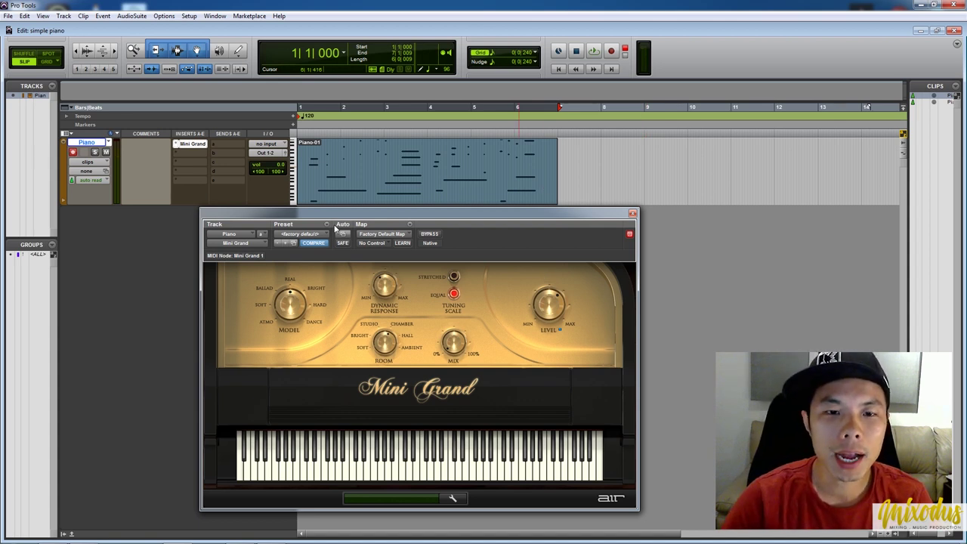
{"action": "left_click", "coordinate": [632, 213]}
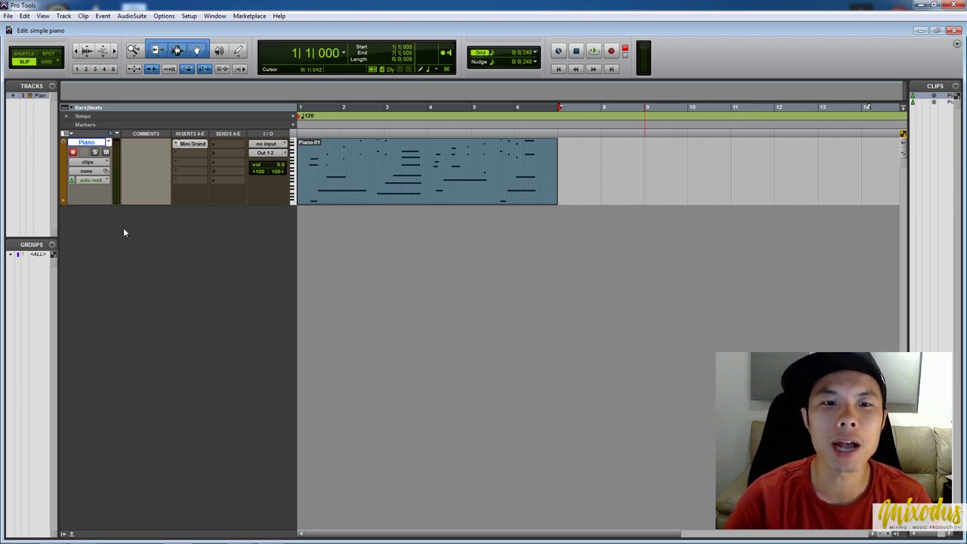
{"action": "key", "text": "space"}
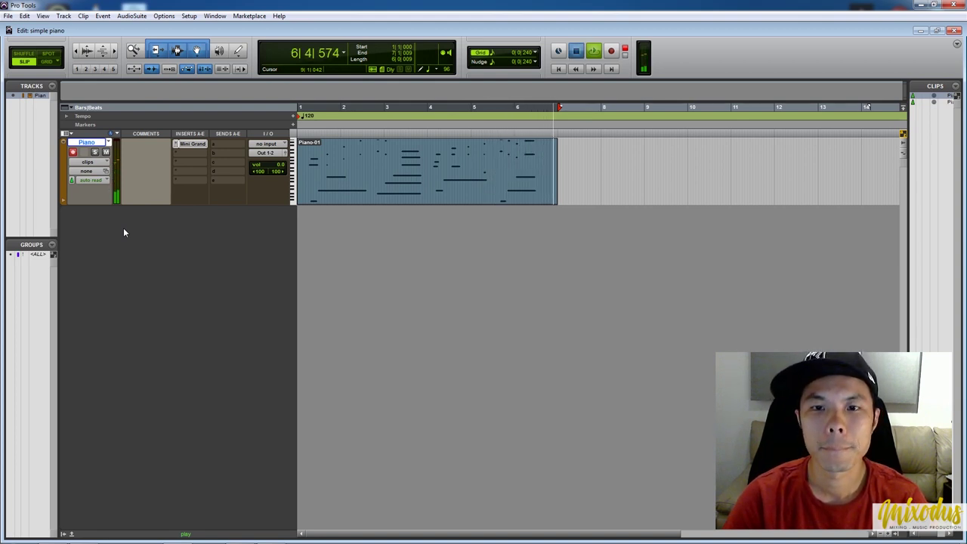
{"action": "key", "text": "space"}
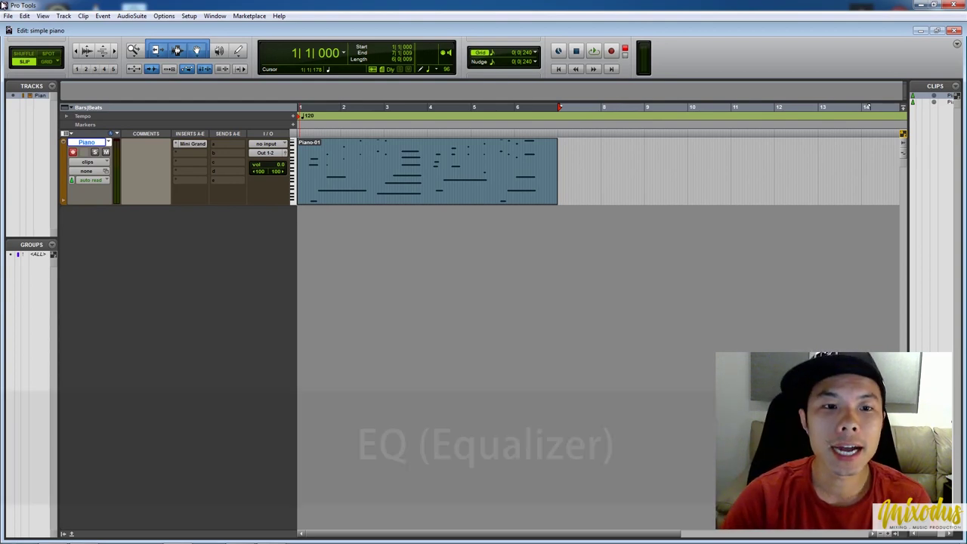
Step: Insert the stereo EQ3 7-Band equalizer after Mini Grand on the Piano track
{"action": "left_click", "coordinate": [179, 157]}
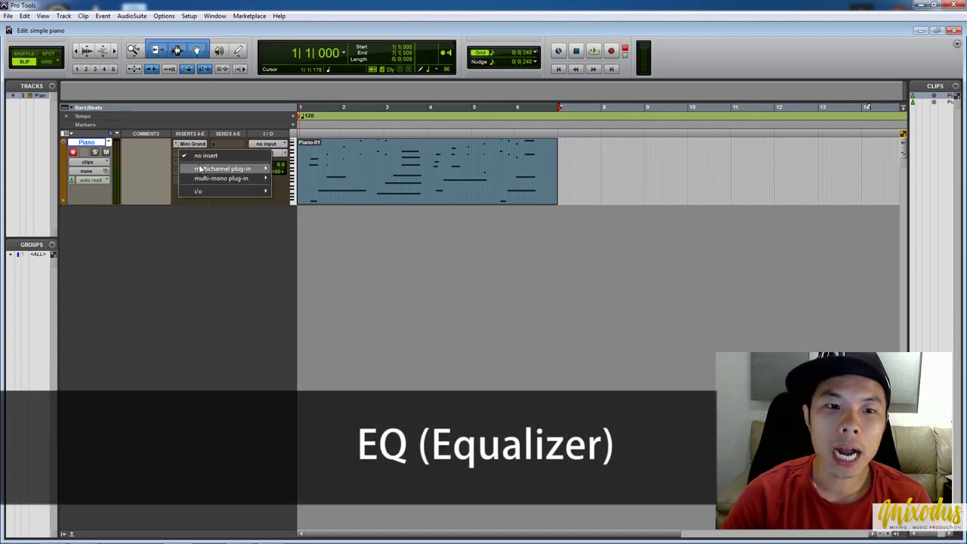
{"action": "mouse_move", "coordinate": [227, 169]}
{"action": "mouse_move", "coordinate": [334, 96]}
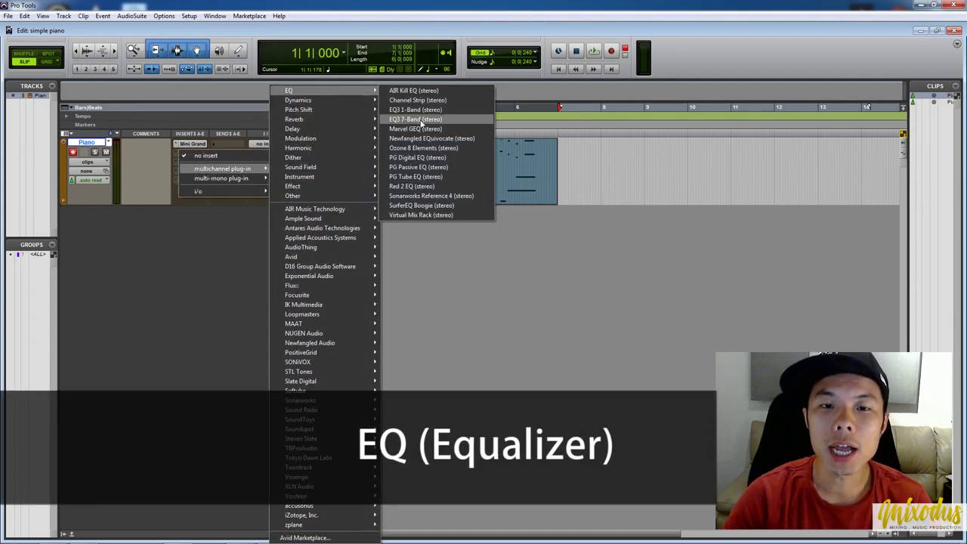
{"action": "left_click", "coordinate": [416, 119]}
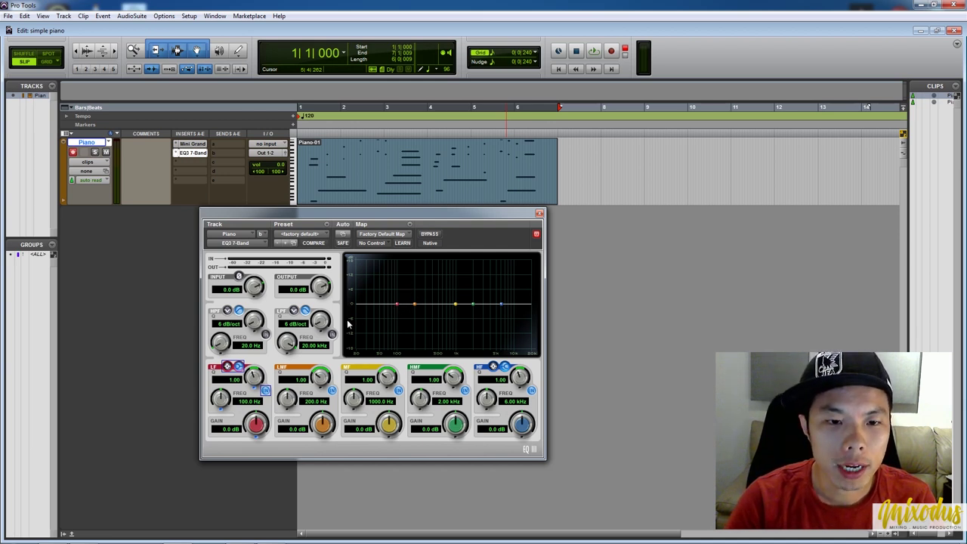
Step: Boost the low-frequency band by about 5.6 dB at about 264 Hz with a Q of about 0.71
{"action": "left_click_drag", "start_coordinate": [398, 307], "coordinate": [426, 296]}
{"action": "left_click_drag", "start_coordinate": [257, 377], "coordinate": [270, 425]}
{"action": "left_click_drag", "start_coordinate": [427, 299], "coordinate": [423, 293]}
Step: Play the clip and compare the low-frequency boost with the equalizer bypassed and active
{"action": "key", "text": "space"}
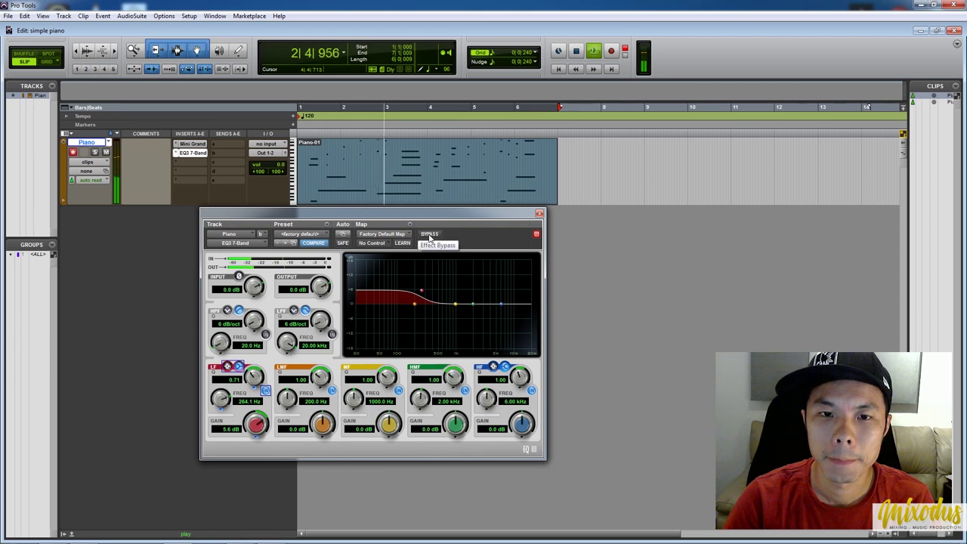
{"action": "left_click", "coordinate": [430, 235]}
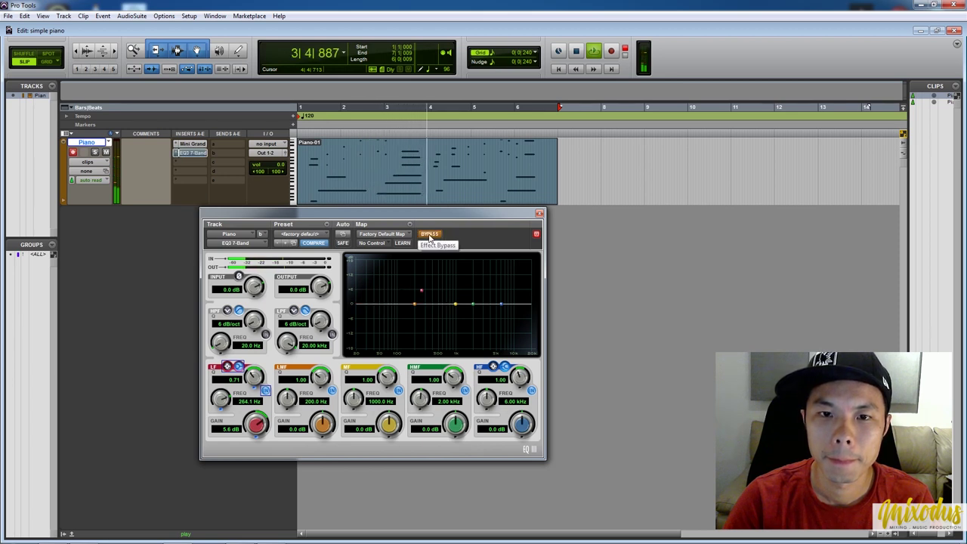
{"action": "left_click", "coordinate": [430, 235]}
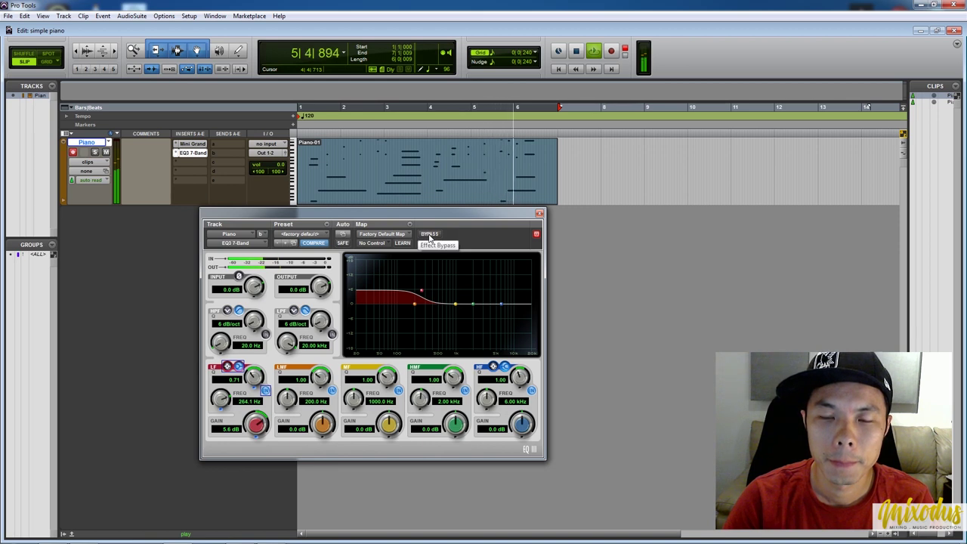
{"action": "key", "text": "space"}
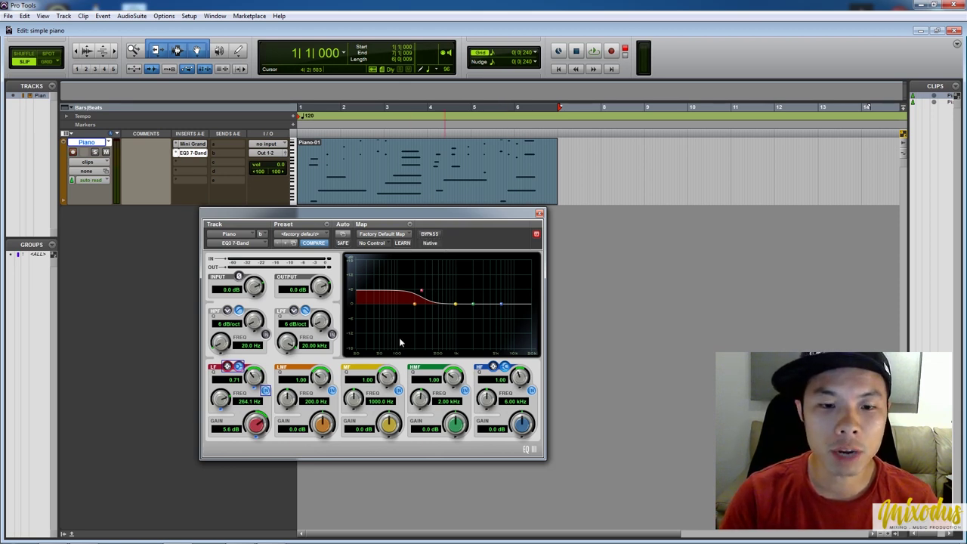
Step: Disable the low-frequency band, enable the high-pass filter at about 385 Hz, and audition the result
{"action": "left_click", "coordinate": [266, 390]}
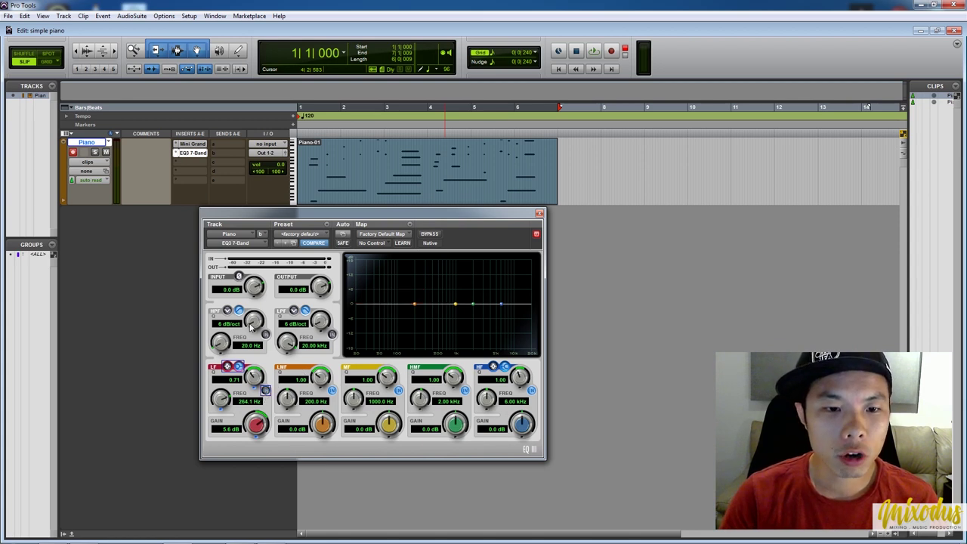
{"action": "left_click", "coordinate": [266, 335]}
{"action": "left_click_drag", "start_coordinate": [358, 318], "coordinate": [426, 354]}
{"action": "key", "text": "space"}
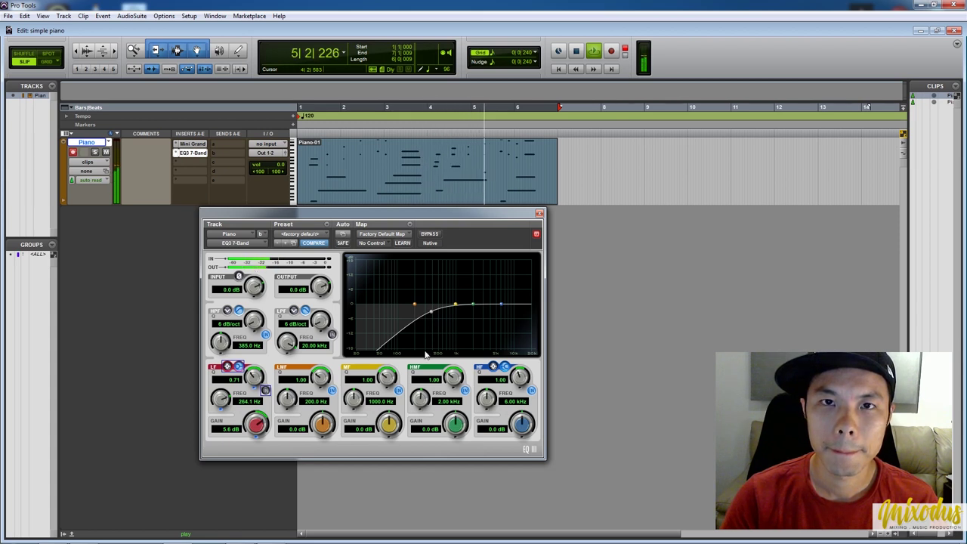
{"action": "key", "text": "space"}
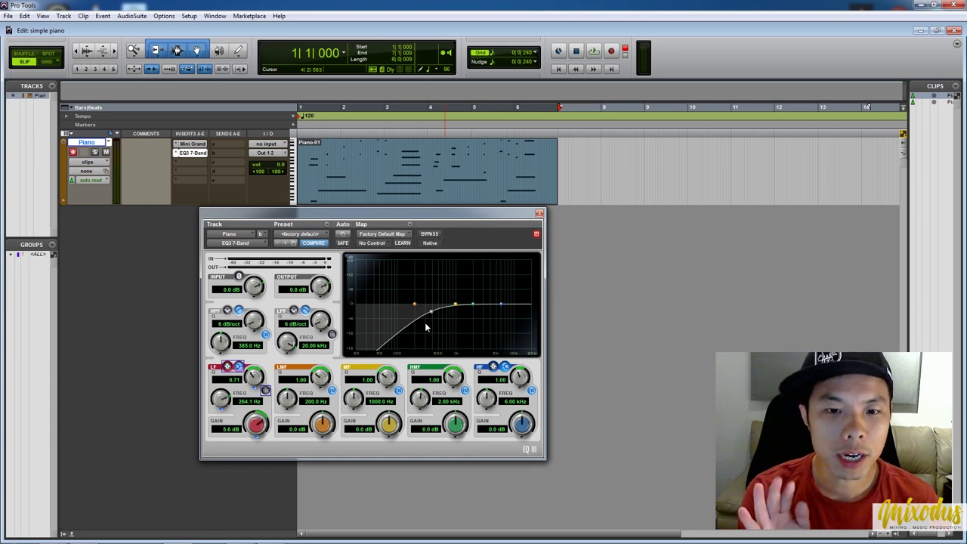
Step: Swap the high-pass filter for the low-pass filter and set its frequency to about 645 Hz during playback
{"action": "left_click", "coordinate": [265, 334]}
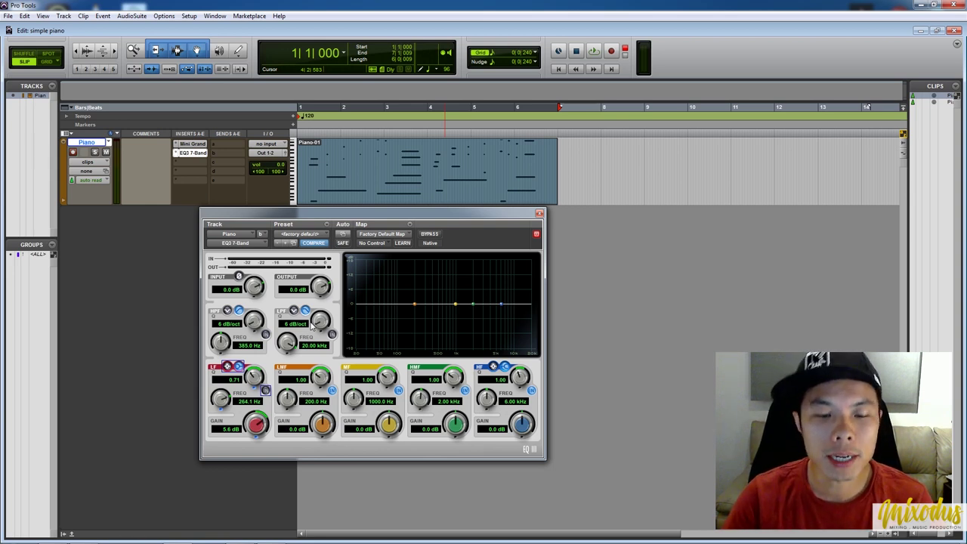
{"action": "left_click", "coordinate": [332, 335]}
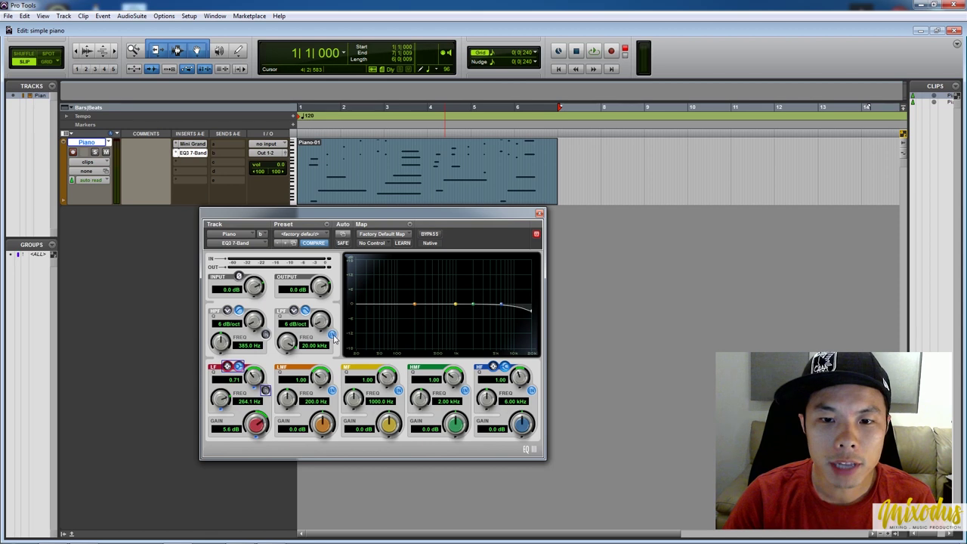
{"action": "left_click_drag", "start_coordinate": [532, 314], "coordinate": [460, 321]}
{"action": "key", "text": "space"}
{"action": "key", "text": "space"}
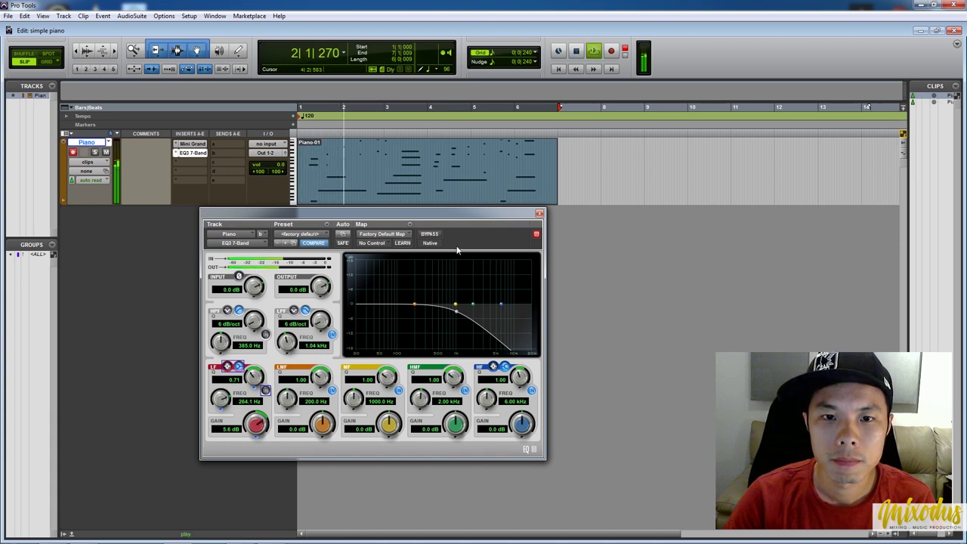
{"action": "left_click_drag", "start_coordinate": [464, 319], "coordinate": [444, 312]}
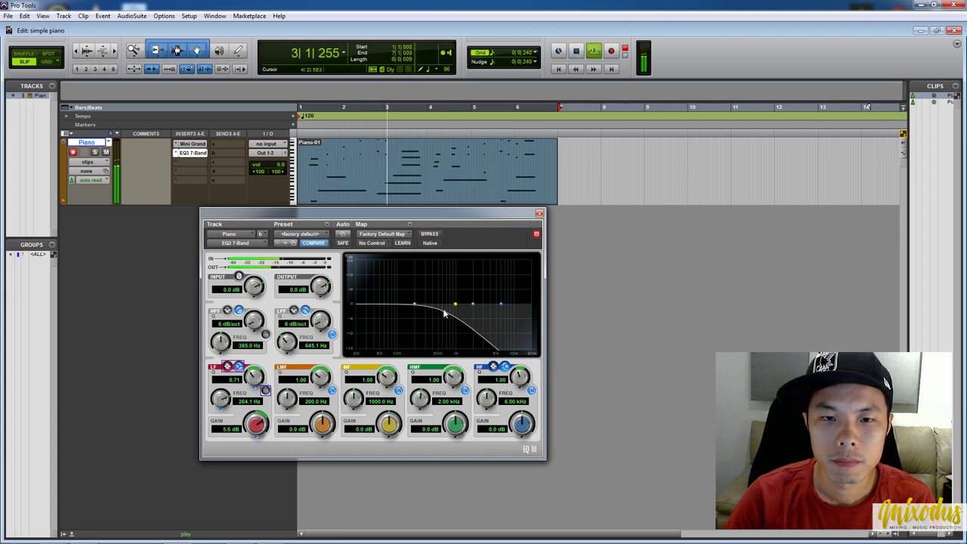
Step: Compare the low-pass filtered piano with the bypassed sound, and stop playback
{"action": "left_click", "coordinate": [429, 234]}
{"action": "left_click", "coordinate": [430, 235]}
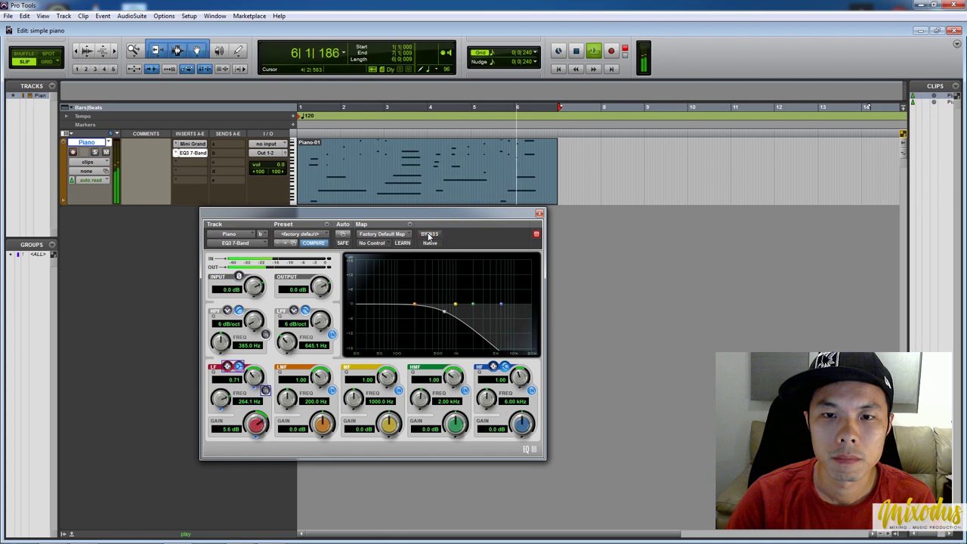
{"action": "key", "text": "space"}
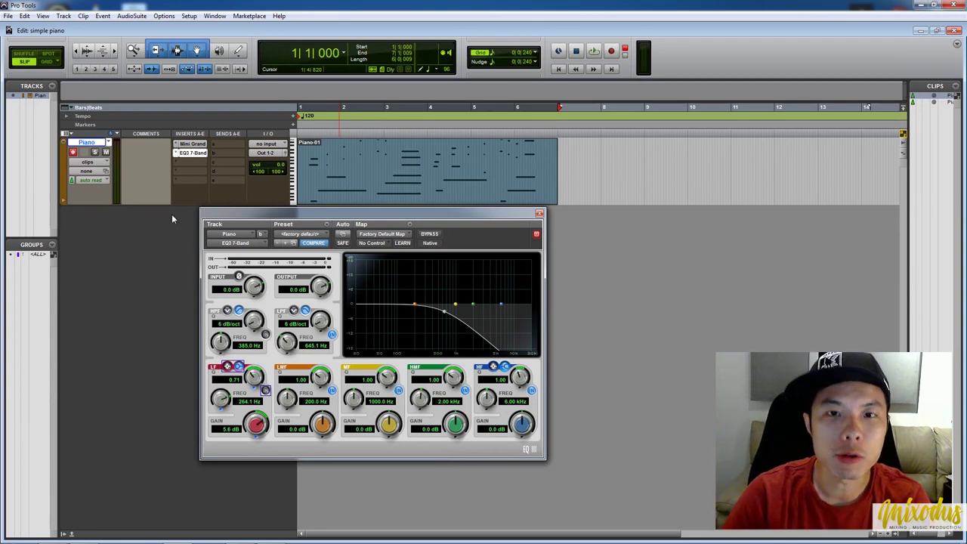
Step: Disable the low-pass filter, re-enable the low-frequency band, and adjust its boost to about 5.8 dB at 275 Hz
{"action": "left_click", "coordinate": [332, 333]}
{"action": "key", "text": "space"}
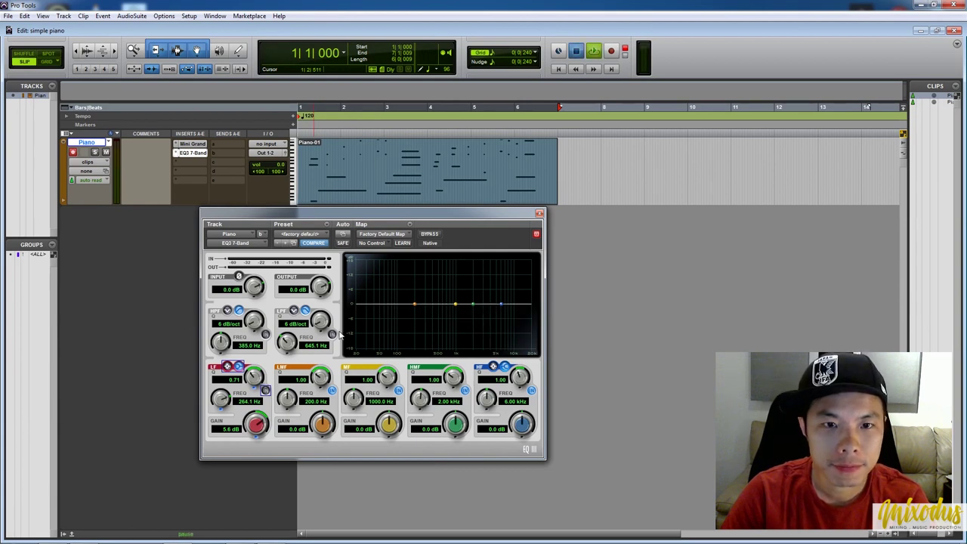
{"action": "left_click", "coordinate": [266, 390]}
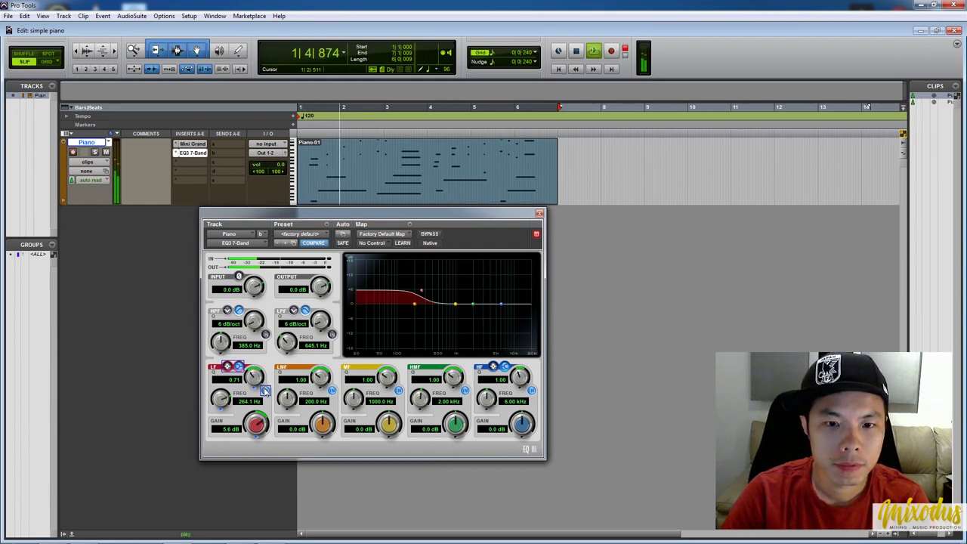
{"action": "left_click_drag", "start_coordinate": [421, 291], "coordinate": [422, 290]}
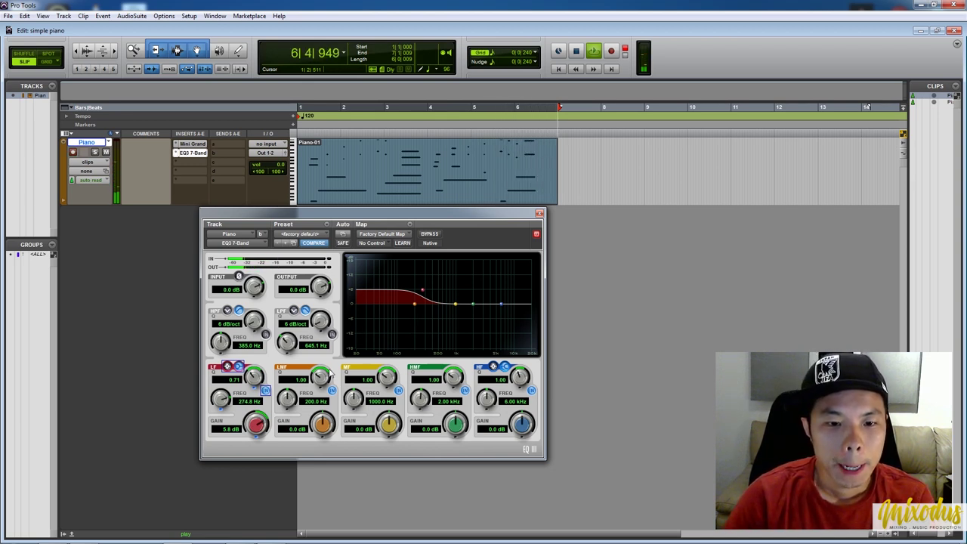
Step: Sweep a narrow mid-frequency boost with Q 10 to about 442 Hz, and turn it into a 6.0 dB cut
{"action": "left_click_drag", "start_coordinate": [455, 305], "coordinate": [435, 262]}
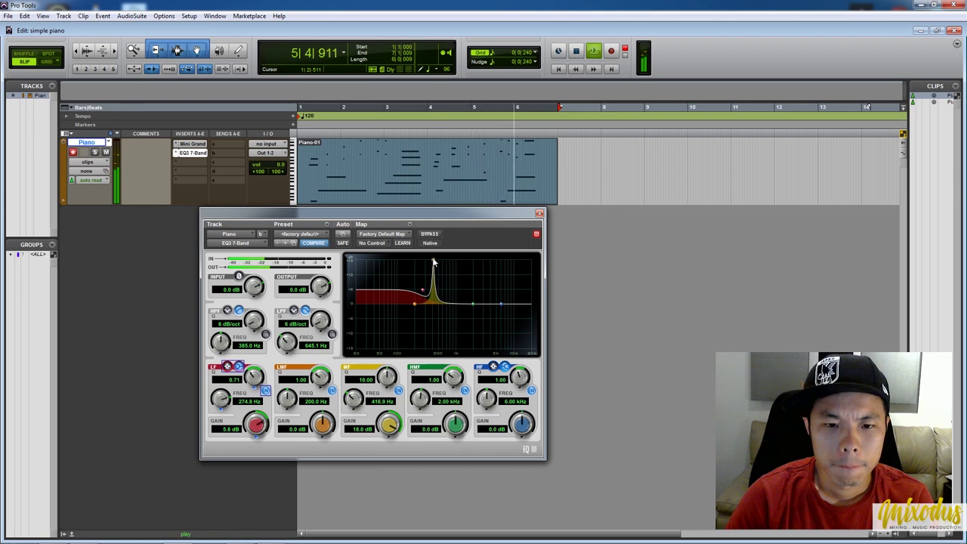
{"action": "key", "text": "space"}
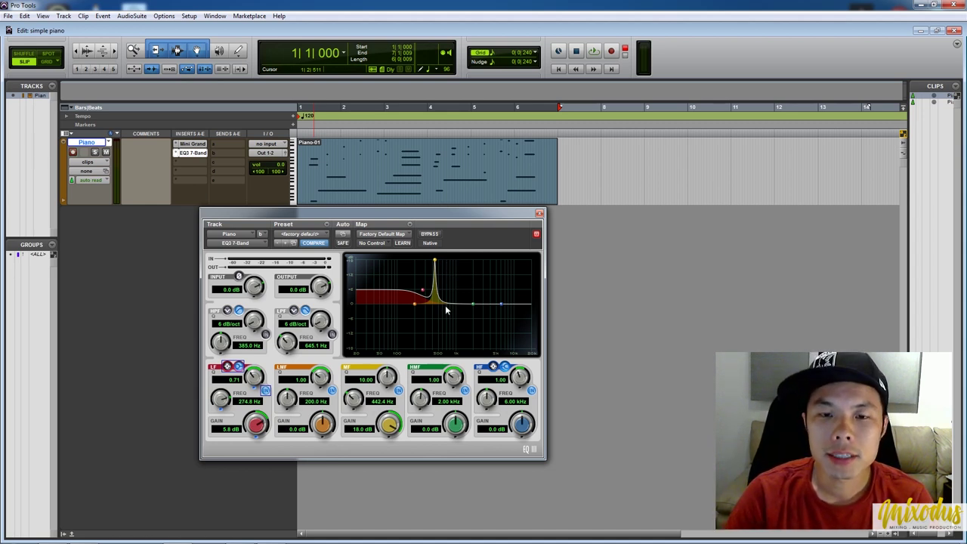
{"action": "left_click_drag", "start_coordinate": [401, 418], "coordinate": [393, 521]}
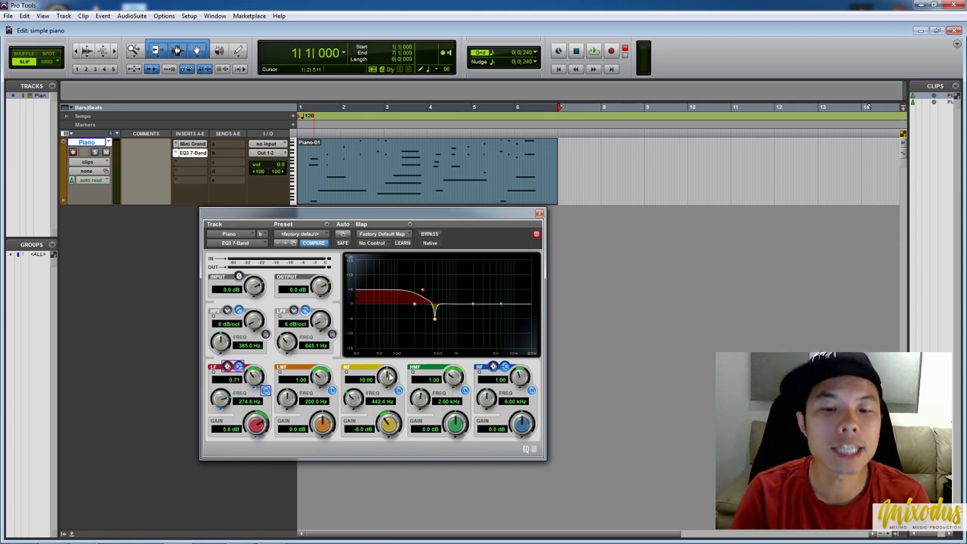
Step: Widen the mid-frequency cut to a Q of about 4.17 while listening to the clip
{"action": "key", "text": "space"}
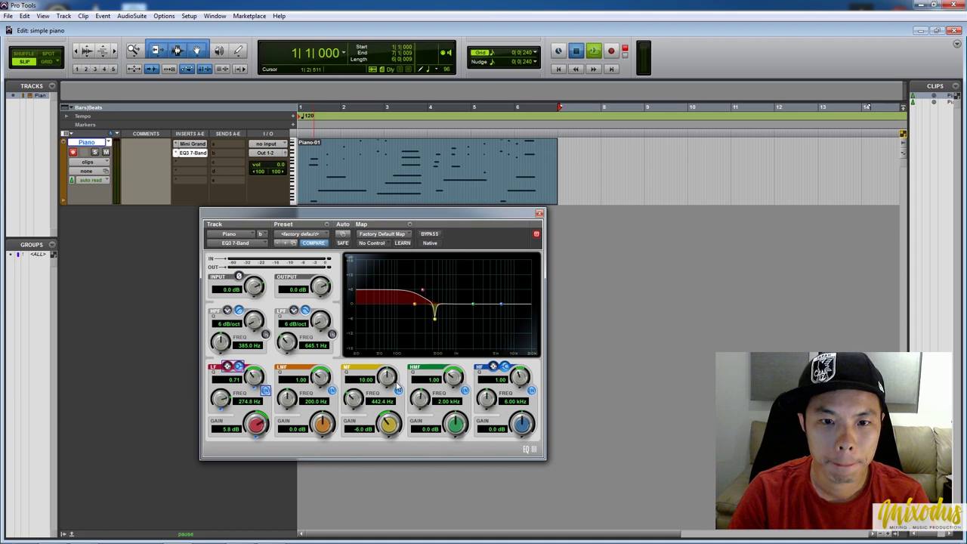
{"action": "left_click_drag", "start_coordinate": [388, 381], "coordinate": [386, 385]}
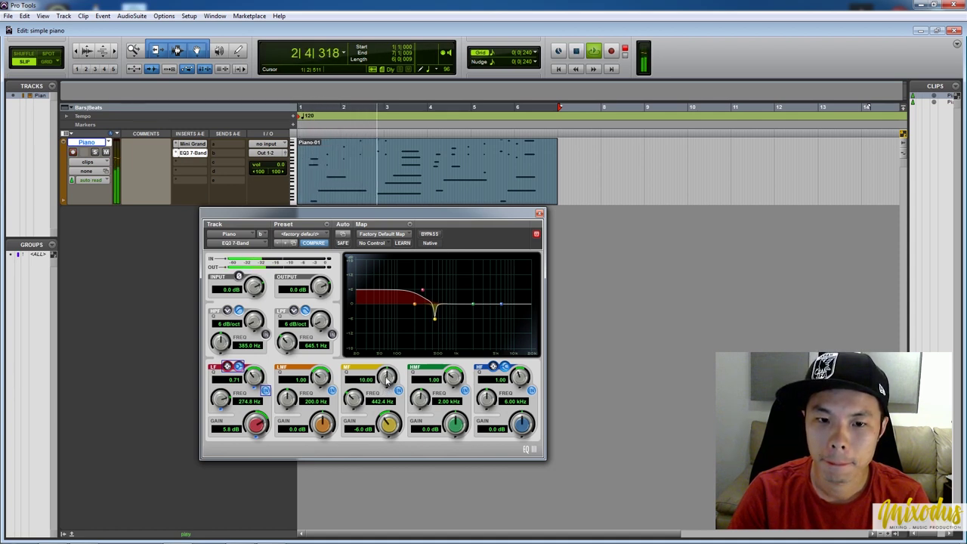
{"action": "left_click_drag", "start_coordinate": [386, 386], "coordinate": [392, 421]}
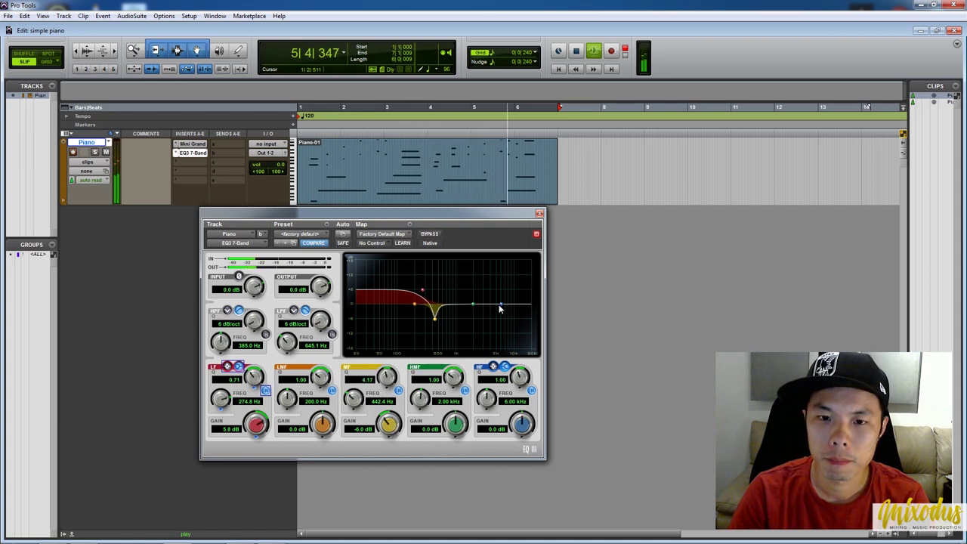
{"action": "key", "text": "space"}
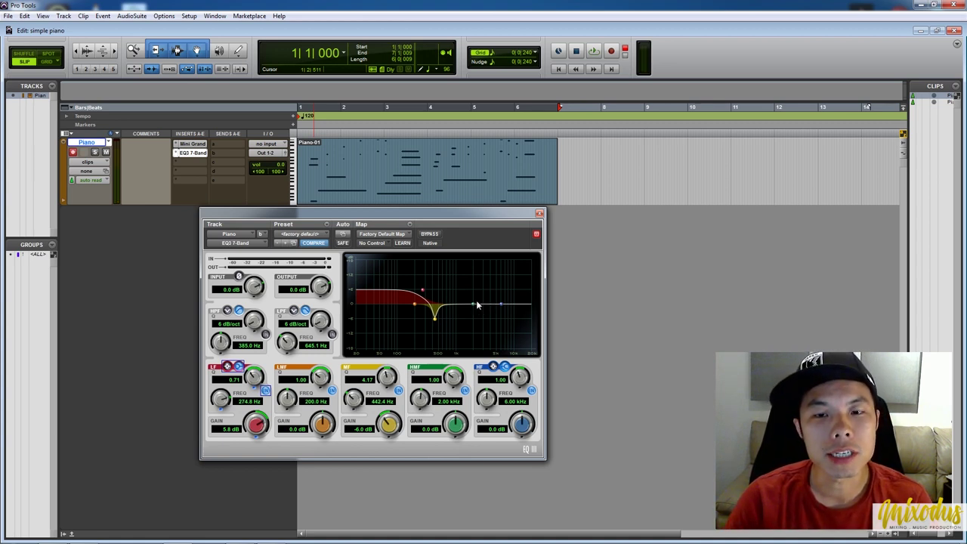
Step: Boost the high-mid band by about 3.0 dB at about 10.81 kHz with a Q of about 2.32 during playback
{"action": "left_click_drag", "start_coordinate": [498, 307], "coordinate": [514, 301]}
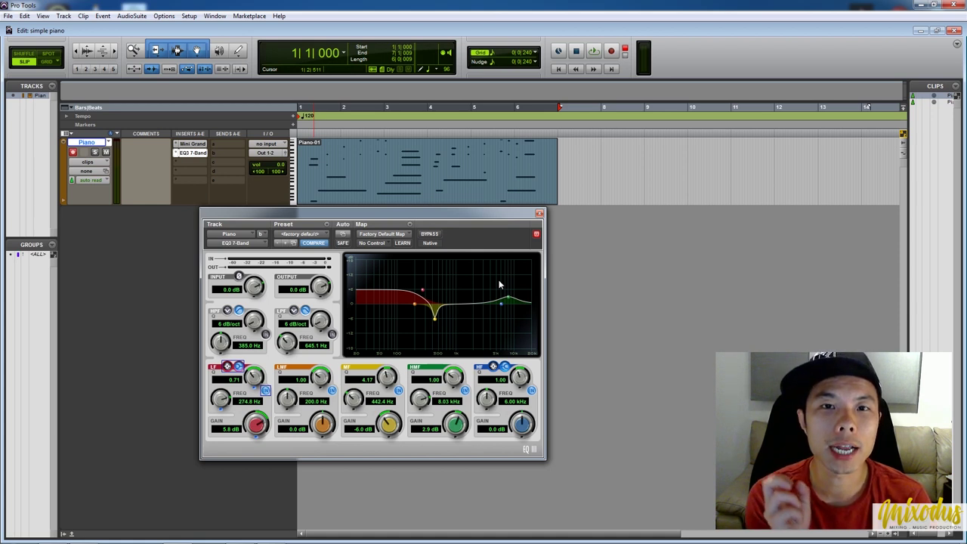
{"action": "key", "text": "space"}
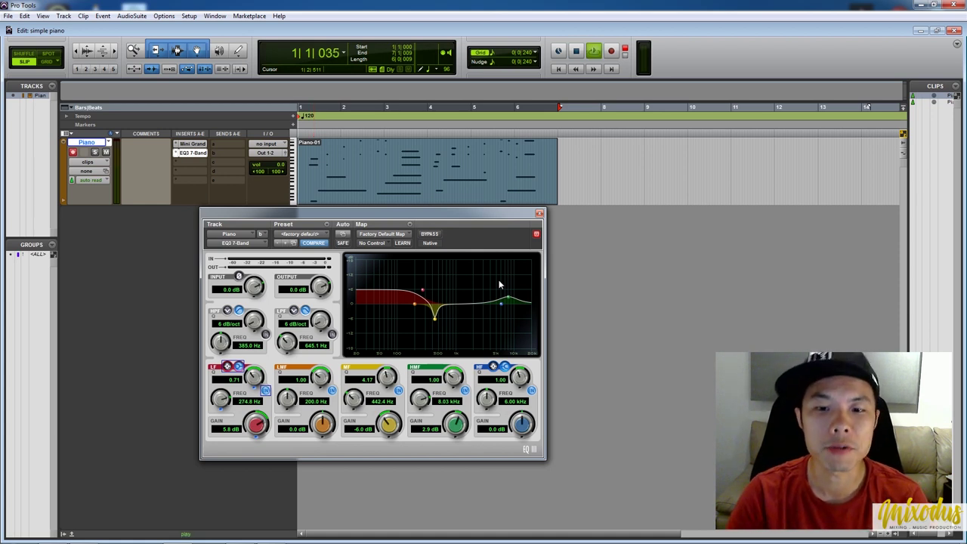
{"action": "mouse_move", "coordinate": [512, 299]}
{"action": "left_mouse_down"}
{"action": "mouse_move", "coordinate": [504, 280]}
{"action": "mouse_move", "coordinate": [517, 282]}
{"action": "left_mouse_up"}
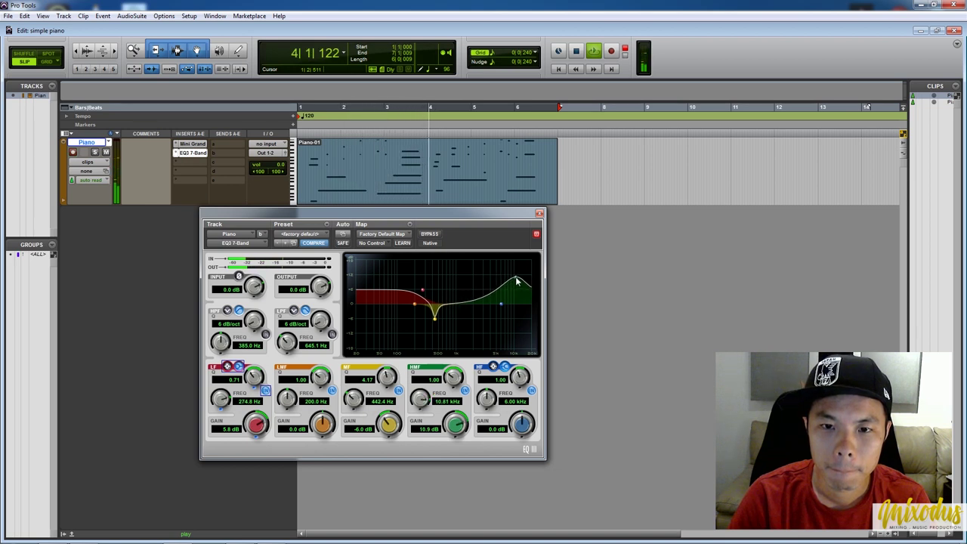
{"action": "left_click_drag", "start_coordinate": [455, 375], "coordinate": [460, 362]}
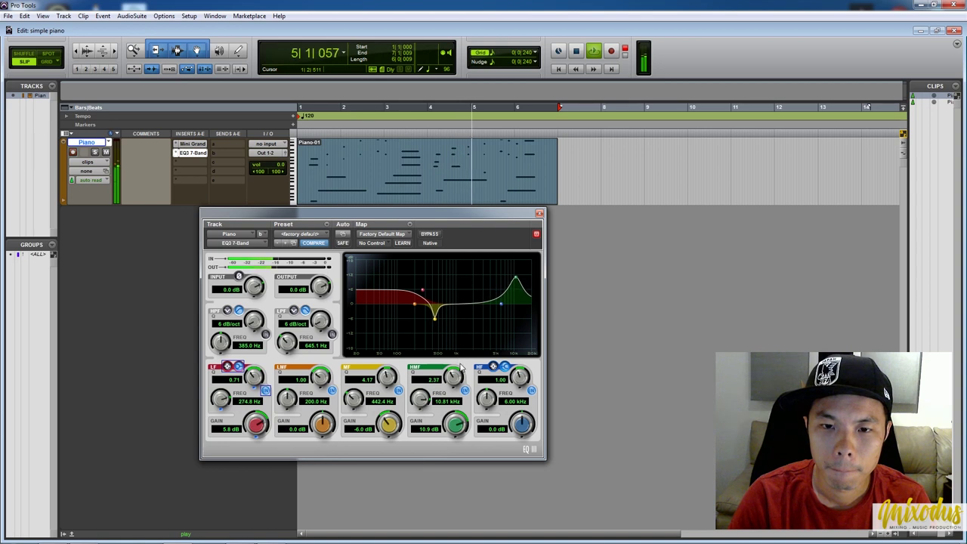
{"action": "left_click_drag", "start_coordinate": [456, 425], "coordinate": [450, 441]}
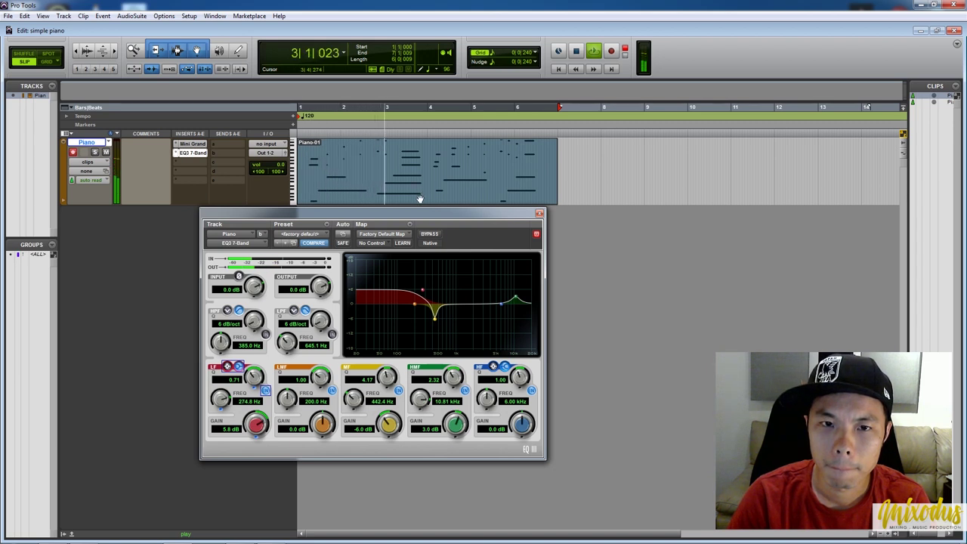
Step: Compare the piano clip with the high-mid band switched off and back on, and stop playback
{"action": "left_click", "coordinate": [465, 390]}
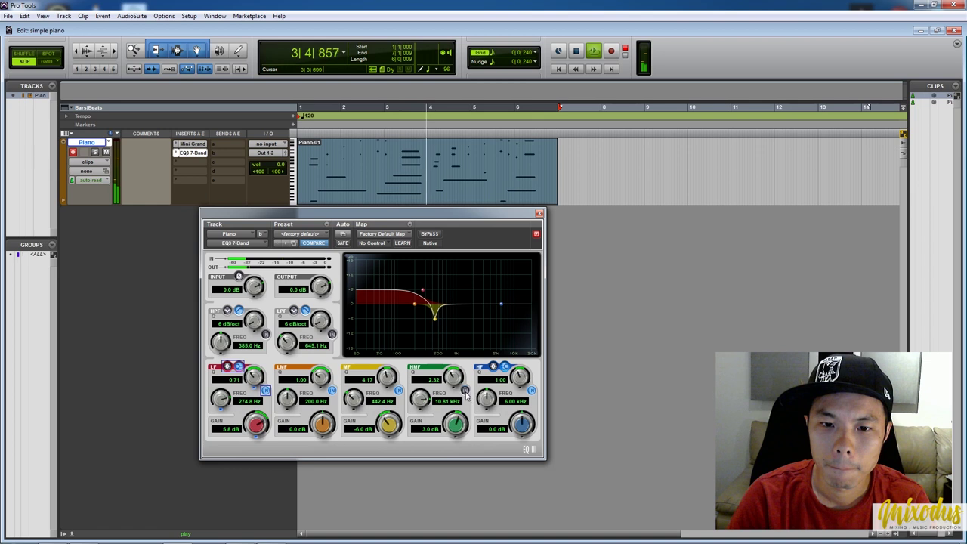
{"action": "left_click", "coordinate": [464, 390]}
{"action": "key", "text": "space"}
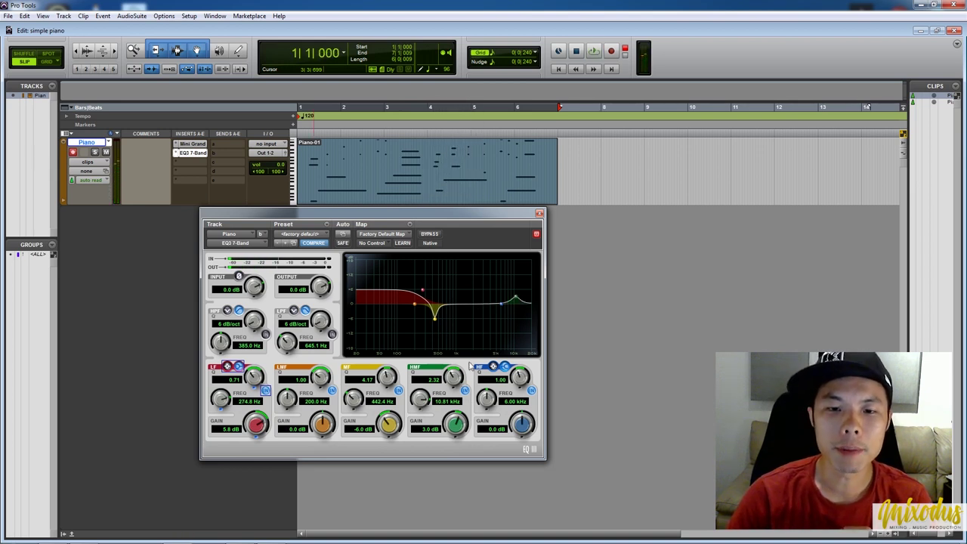
Step: Play the clip and compare the piano with the equalizer bypassed and active
{"action": "key", "text": "space"}
{"action": "left_click", "coordinate": [430, 234]}
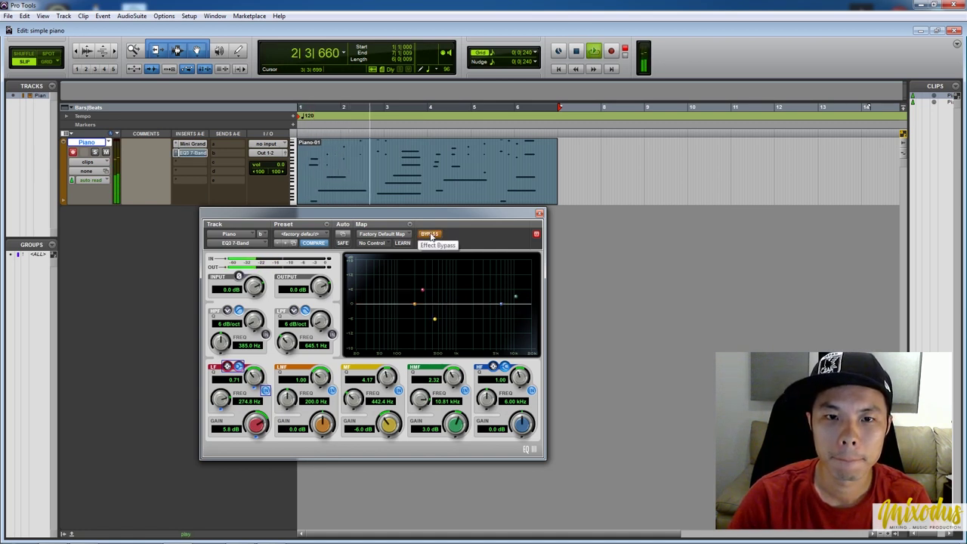
{"action": "left_click", "coordinate": [430, 235]}
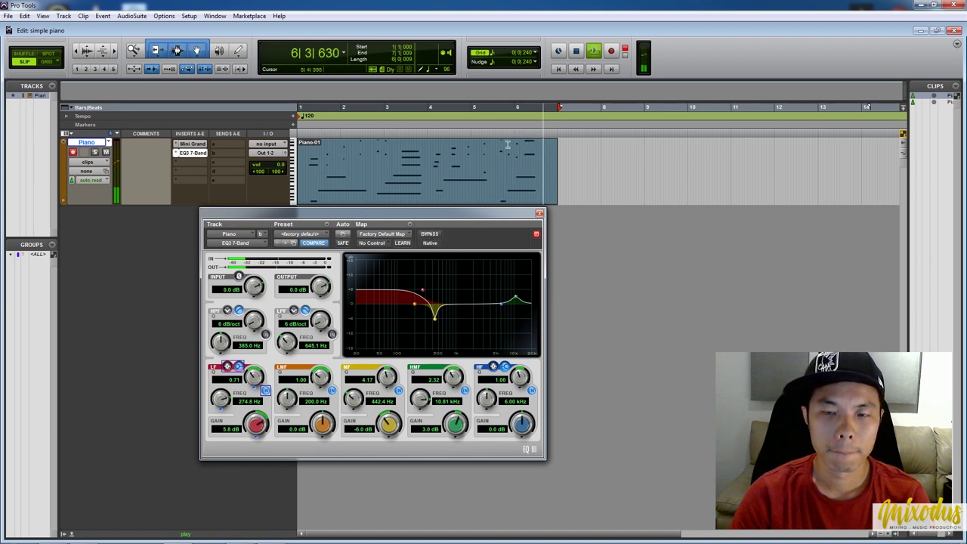
{"action": "key", "text": "space"}
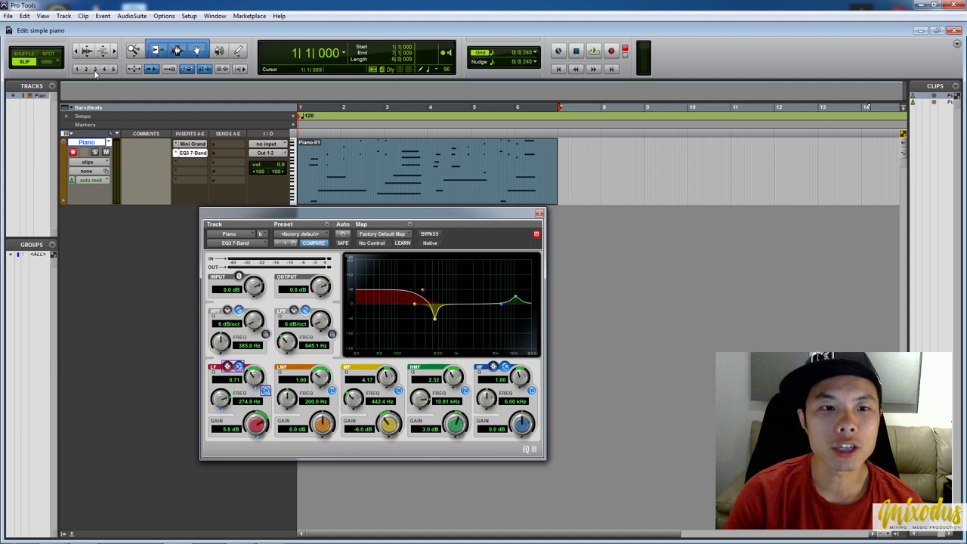
Step: Open the Mini Grand instrument, reduce its Dynamic Response to about 38 %, and close its window
{"action": "left_click", "coordinate": [189, 144]}
{"action": "mouse_move", "coordinate": [385, 293]}
{"action": "mouse_move", "coordinate": [385, 293]}
{"action": "left_mouse_down"}
{"action": "mouse_move", "coordinate": [395, 261]}
{"action": "mouse_move", "coordinate": [389, 279]}
{"action": "left_mouse_up"}
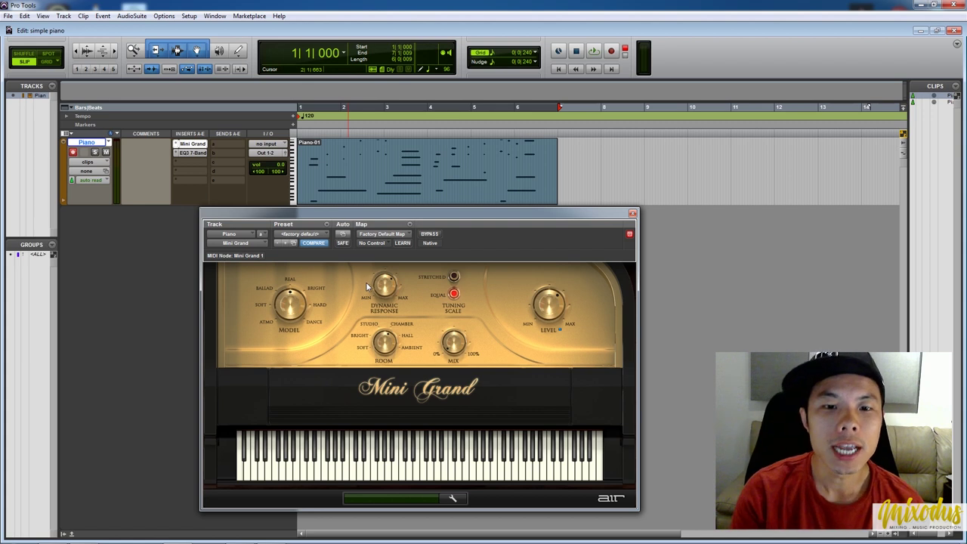
{"action": "left_click_drag", "start_coordinate": [387, 295], "coordinate": [380, 325]}
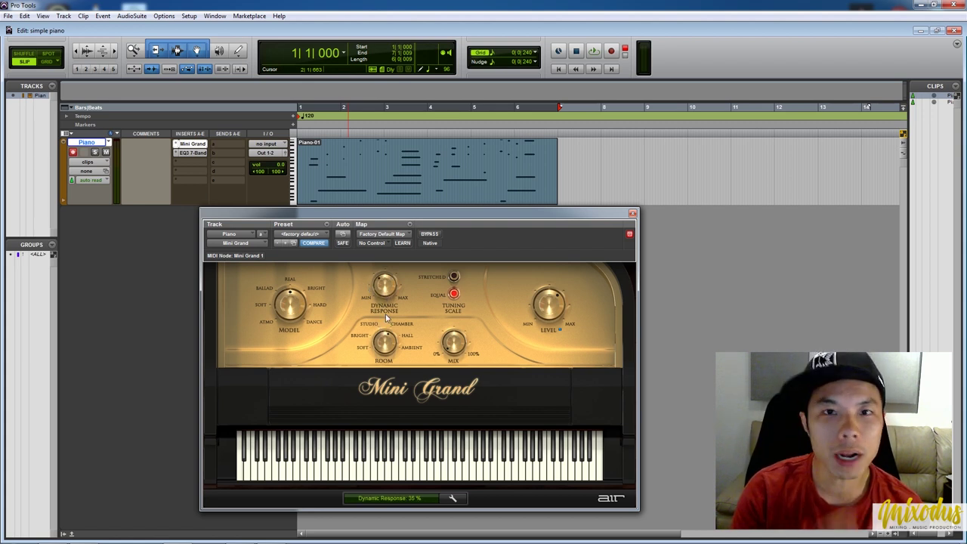
{"action": "left_click", "coordinate": [633, 213]}
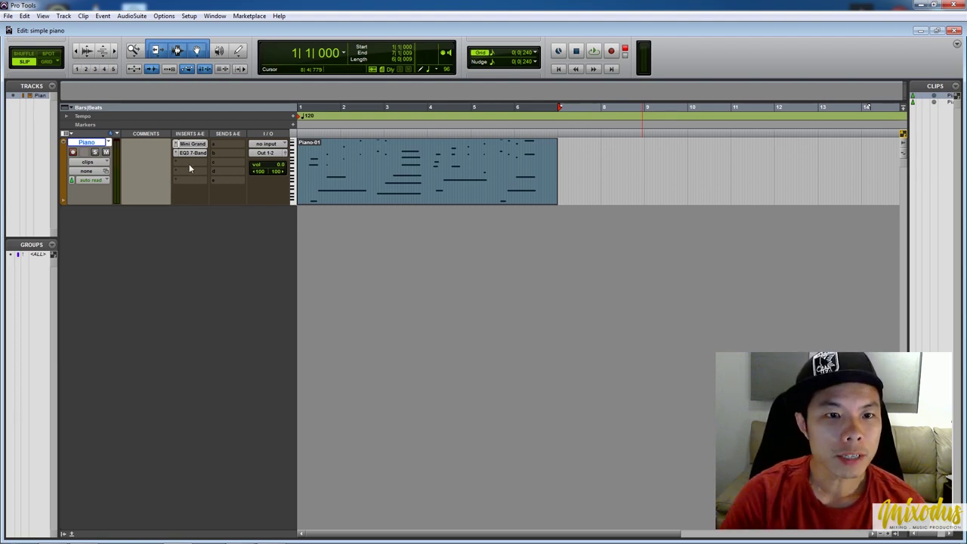
Step: Insert the stereo Dyn3 Compressor/Limiter after the EQ on the Piano track and set its attack to about 104.4 ms
{"action": "left_click", "coordinate": [190, 169]}
{"action": "mouse_move", "coordinate": [230, 178]}
{"action": "mouse_move", "coordinate": [367, 101]}
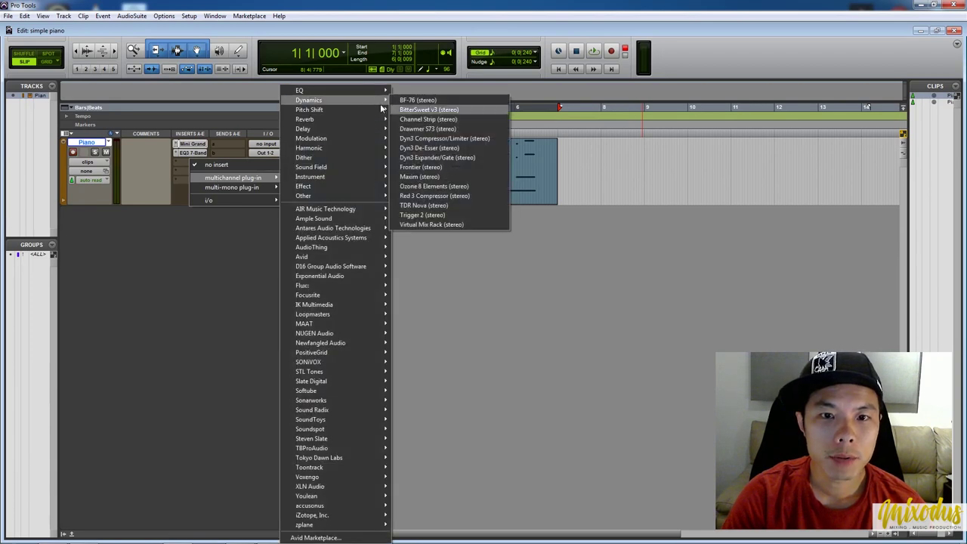
{"action": "left_click", "coordinate": [467, 140]}
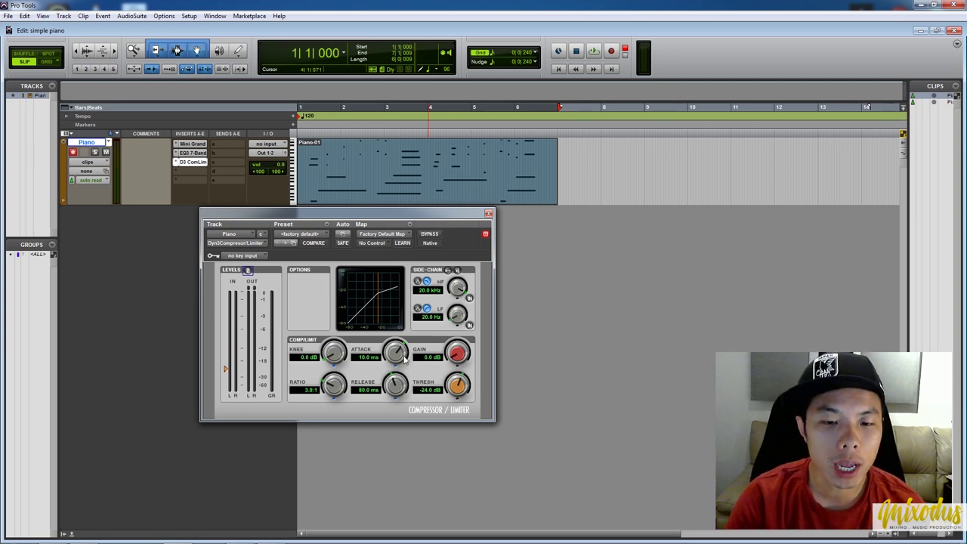
{"action": "left_click_drag", "start_coordinate": [395, 356], "coordinate": [398, 331]}
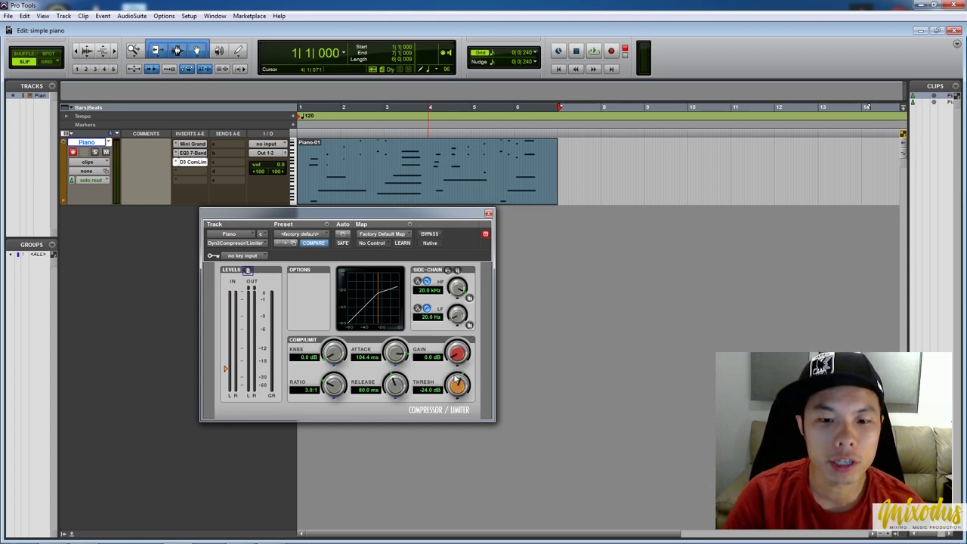
Step: Adjust the compressor during playback to a threshold of about -28.5 dB and a gain of about 1.1 dB
{"action": "key", "text": "space"}
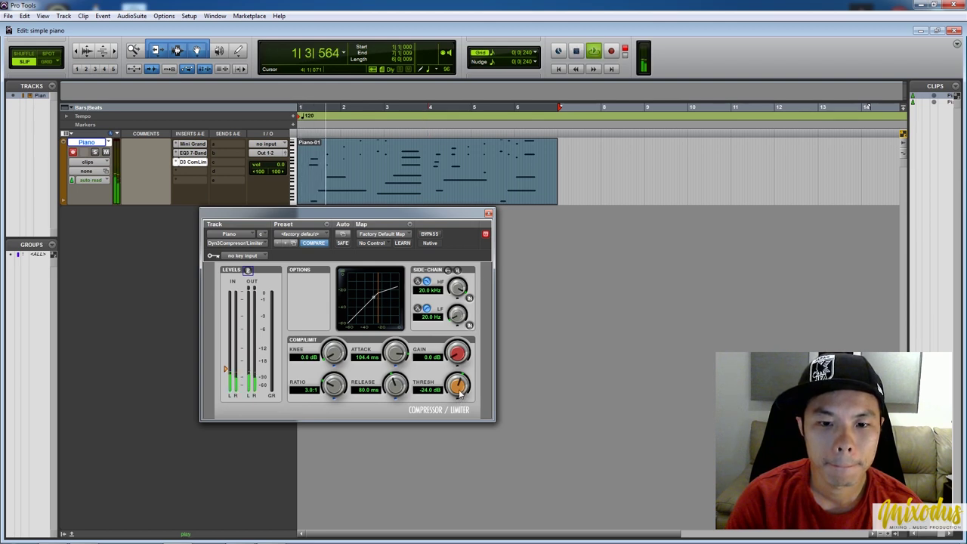
{"action": "left_click_drag", "start_coordinate": [460, 390], "coordinate": [446, 417]}
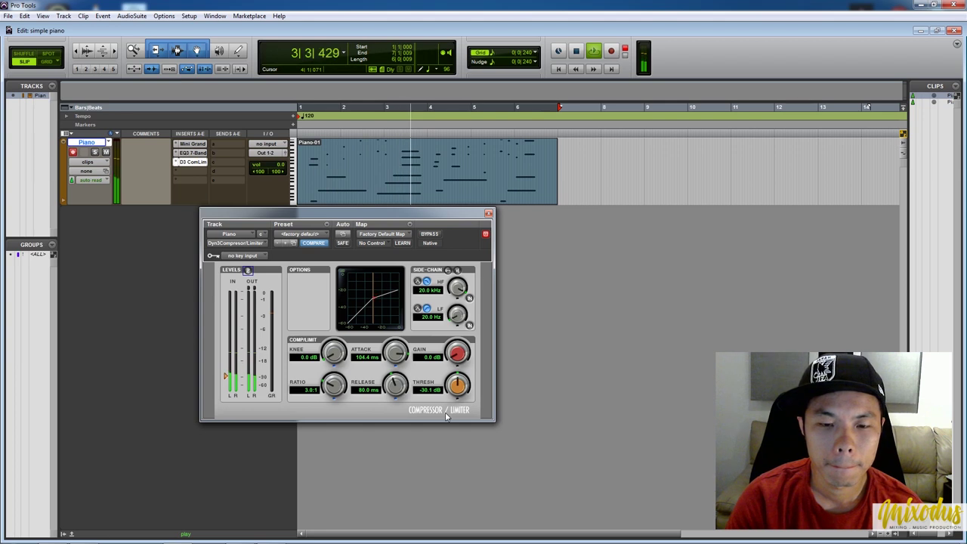
{"action": "scroll", "coordinate": [456, 387], "scroll_direction": "down", "scroll_amount": 2}
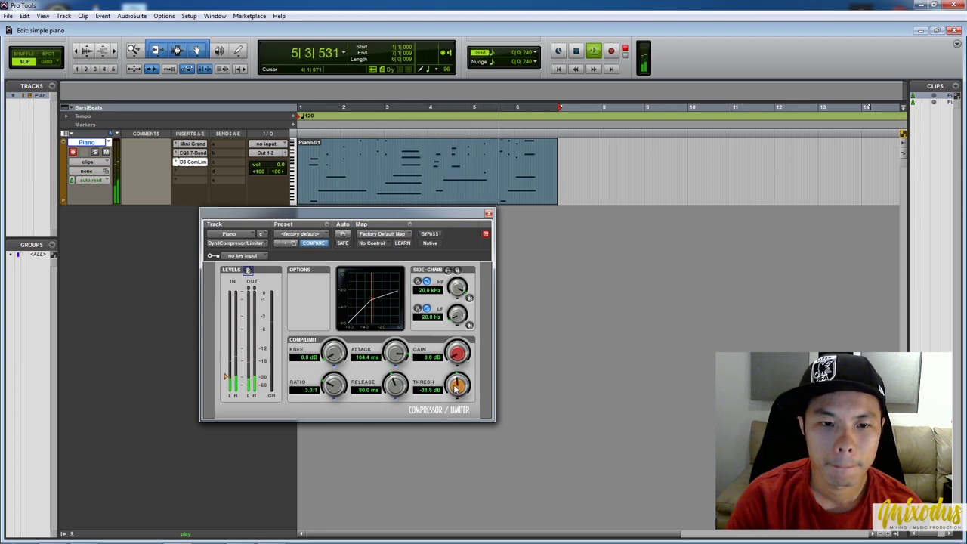
{"action": "scroll", "coordinate": [454, 388], "scroll_direction": "up", "scroll_amount": 1}
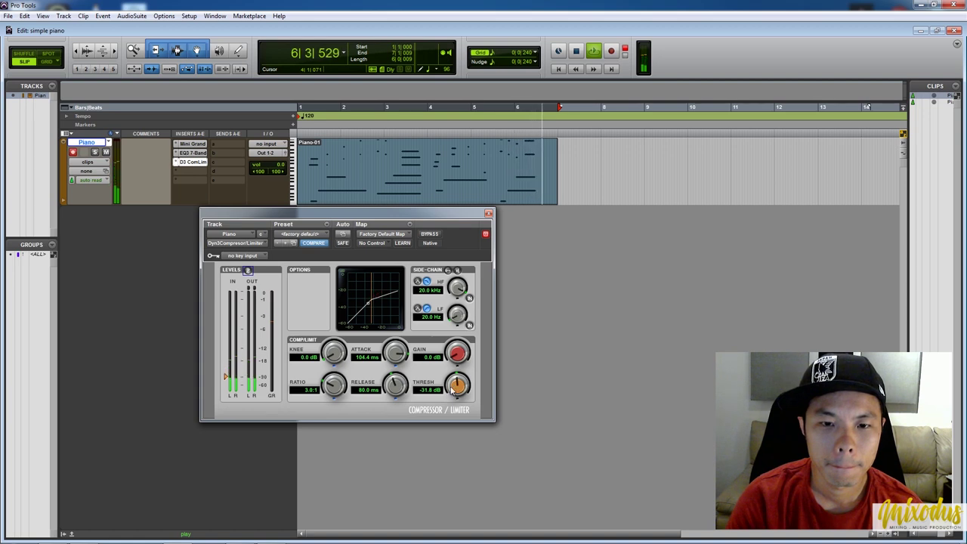
{"action": "scroll", "coordinate": [458, 355], "scroll_direction": "up", "scroll_amount": 1}
{"action": "scroll", "coordinate": [458, 355], "scroll_direction": "up", "scroll_amount": 6}
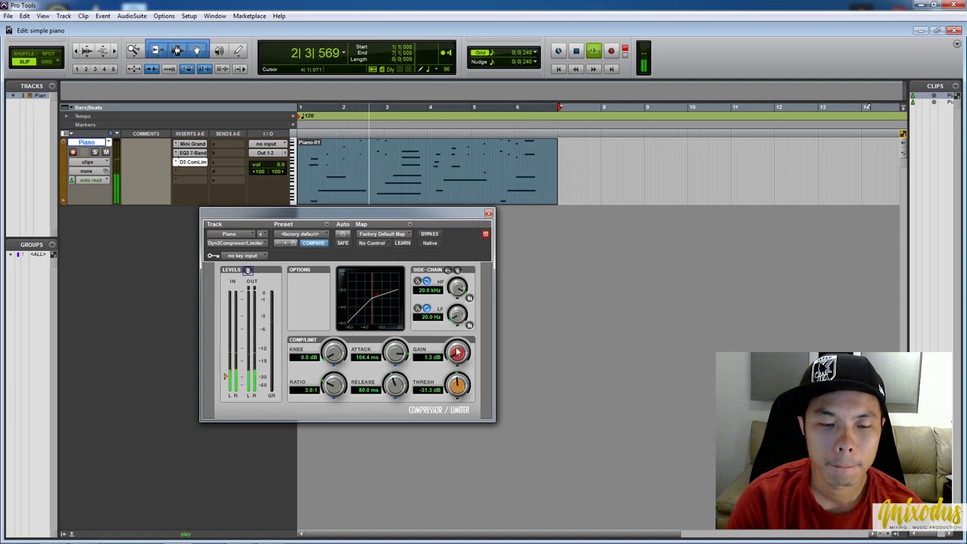
{"action": "scroll", "coordinate": [458, 386], "scroll_direction": "up", "scroll_amount": 5}
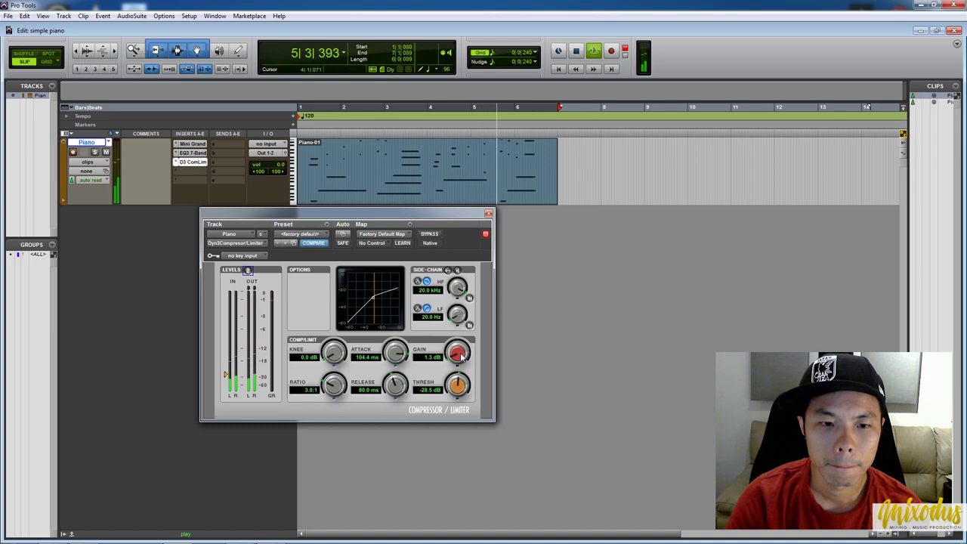
{"action": "scroll", "coordinate": [460, 357], "scroll_direction": "down", "scroll_amount": 1}
{"action": "scroll", "coordinate": [459, 355], "scroll_direction": "down", "scroll_amount": 1}
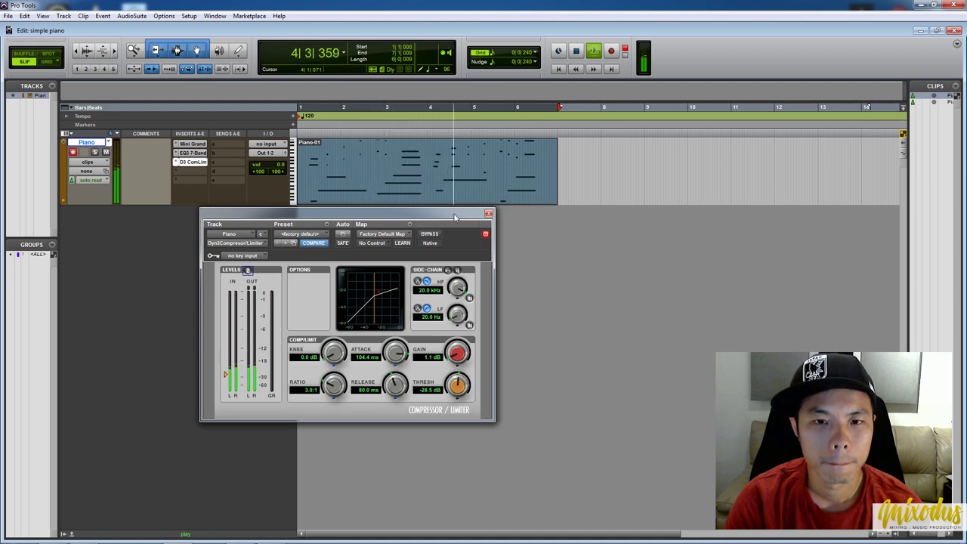
Step: Compare the piano with the compressor bypassed and active, and stop playback
{"action": "left_click", "coordinate": [428, 235]}
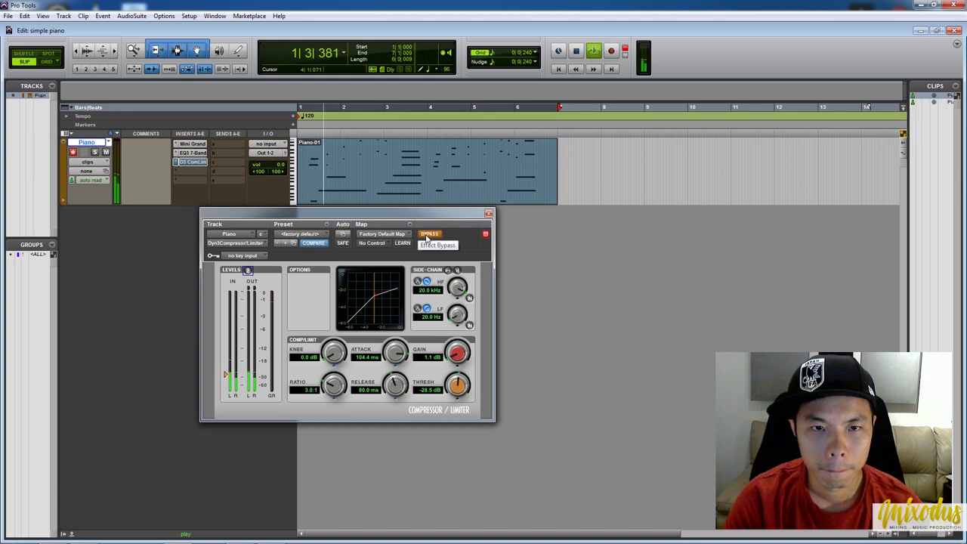
{"action": "left_click", "coordinate": [428, 237]}
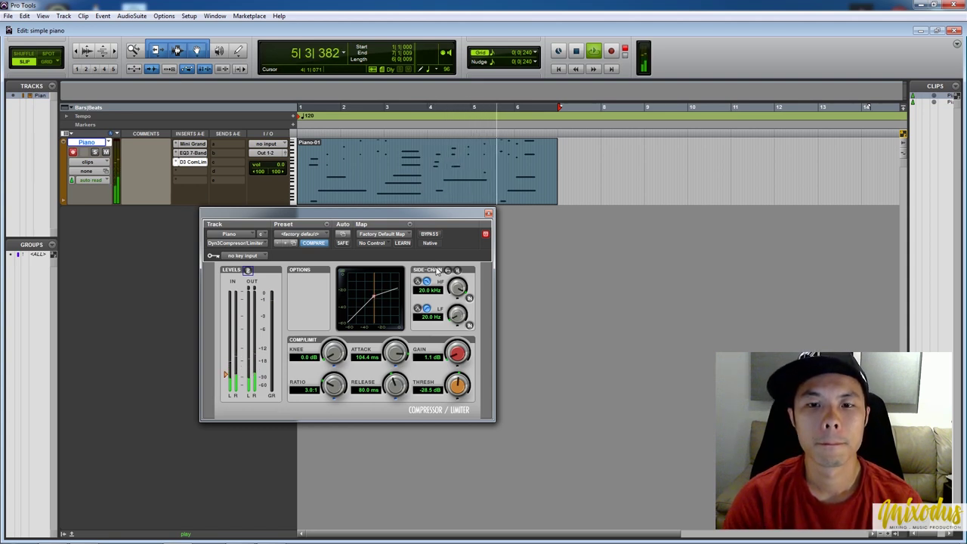
{"action": "key", "text": "space"}
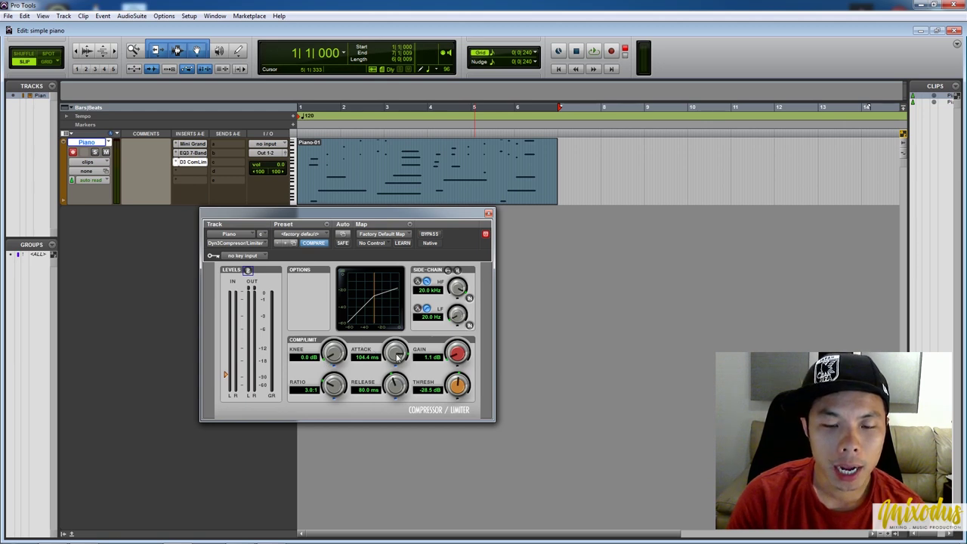
Step: Shorten the compressor's attack to about 1.6 ms and listen to the clip
{"action": "left_click_drag", "start_coordinate": [399, 356], "coordinate": [402, 430]}
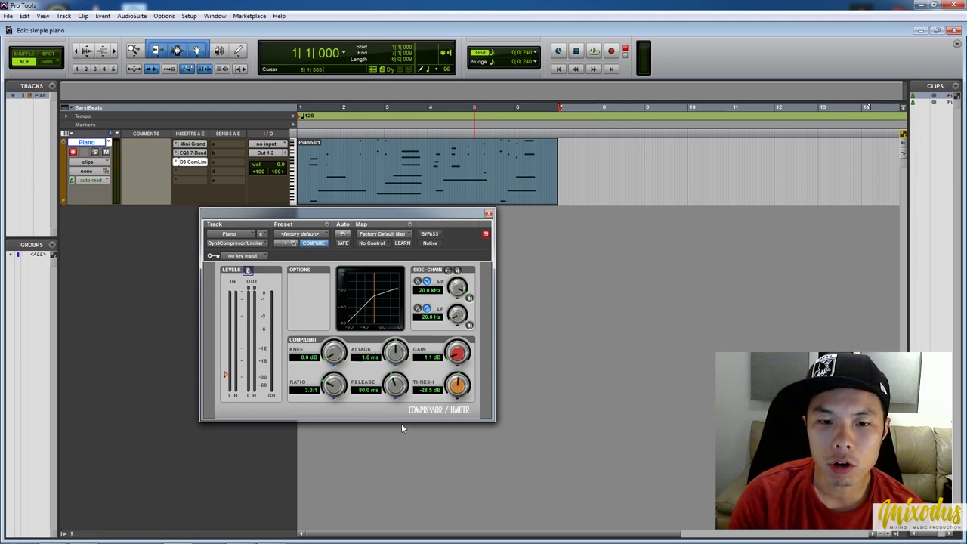
{"action": "key", "text": "space"}
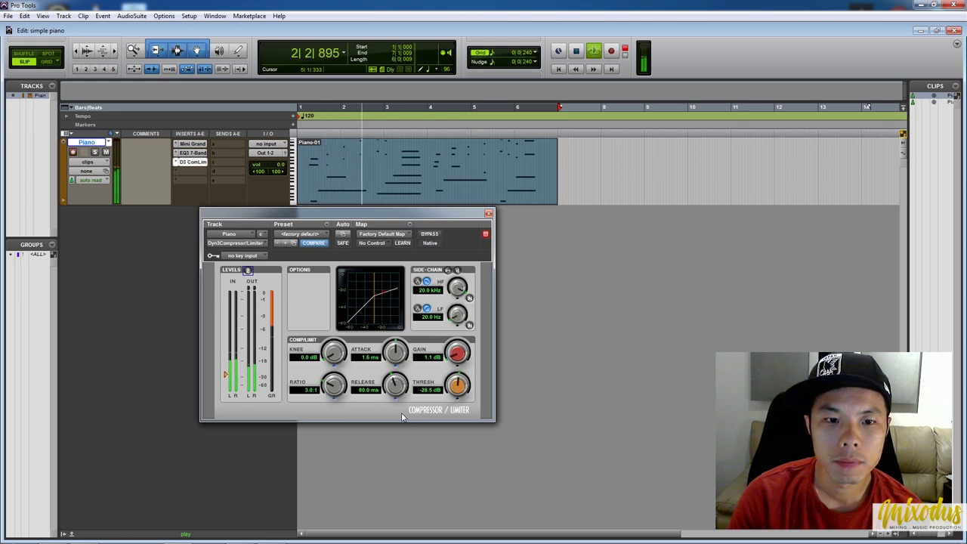
{"action": "key", "text": "space"}
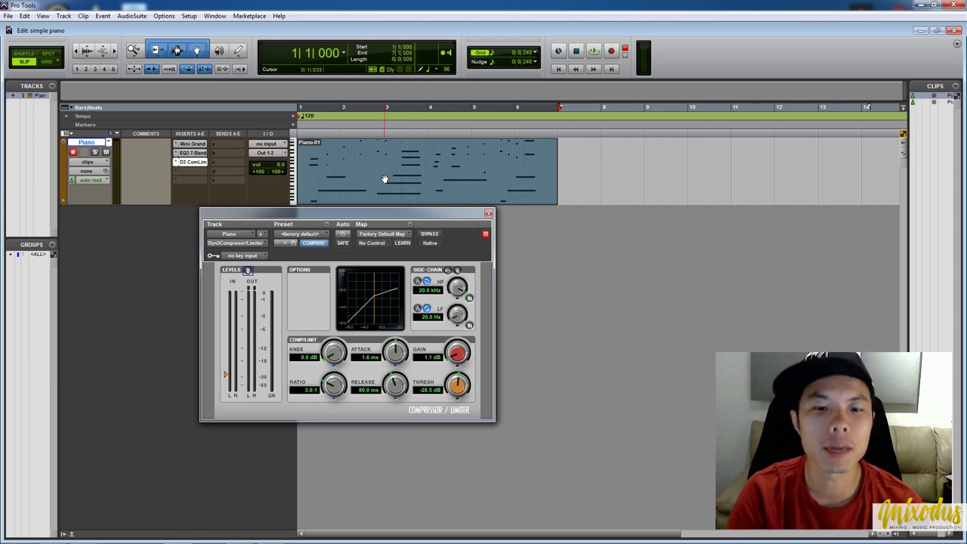
Step: Lengthen the compressor's attack to about 101.7 ms and close the compressor window
{"action": "left_click_drag", "start_coordinate": [395, 346], "coordinate": [394, 298]}
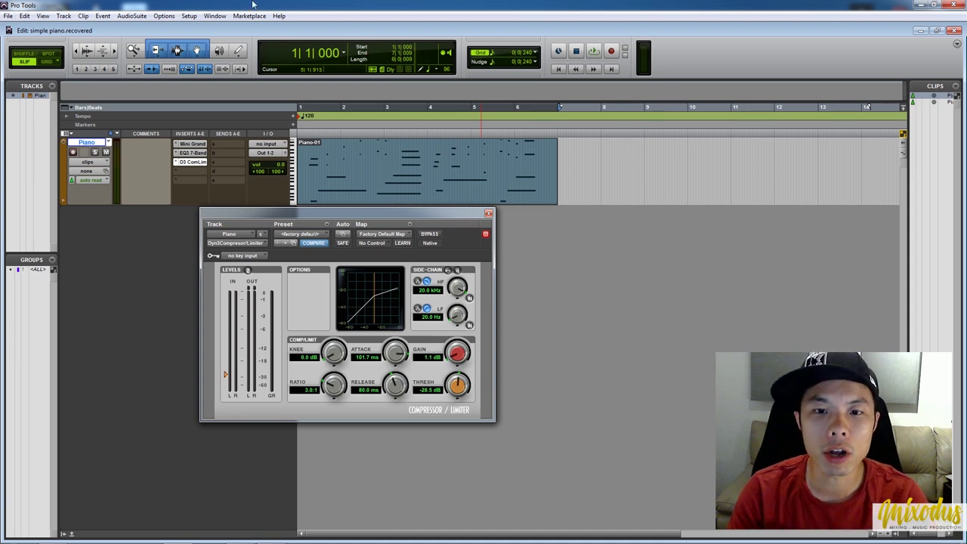
{"action": "left_click", "coordinate": [489, 213]}
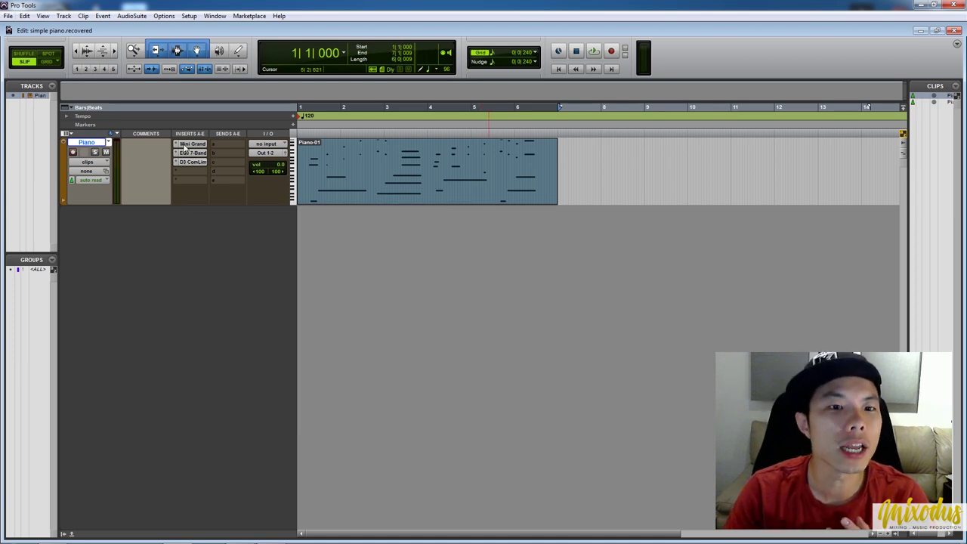
Step: Insert the stereo Mod Delay III after the compressor on the Piano track and load its Slapback Delay preset
{"action": "left_click", "coordinate": [187, 174]}
{"action": "mouse_move", "coordinate": [229, 187]}
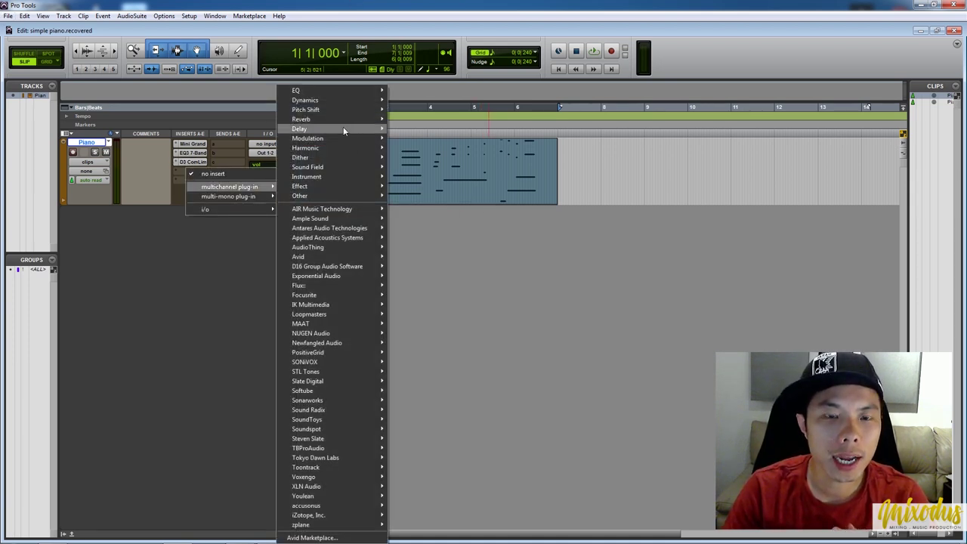
{"action": "mouse_move", "coordinate": [341, 130]}
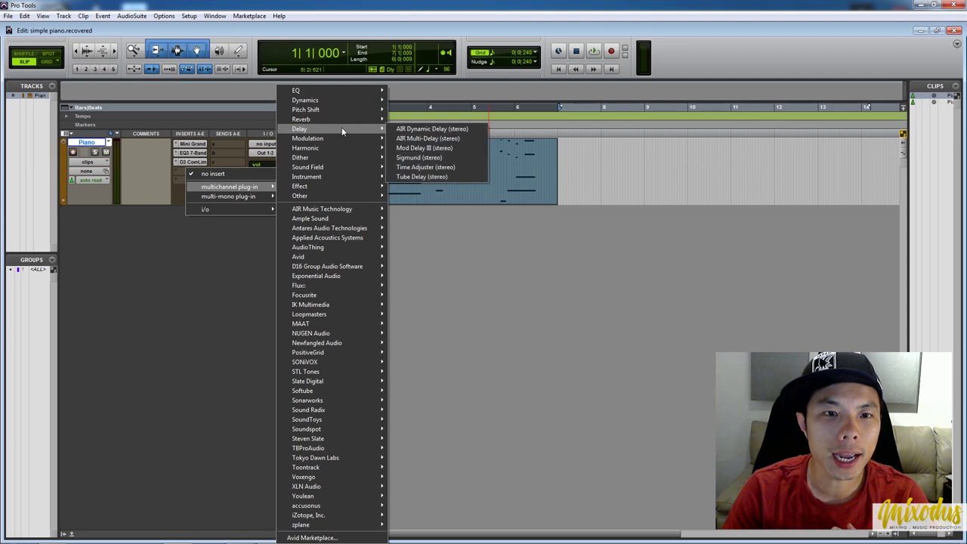
{"action": "left_click", "coordinate": [424, 149]}
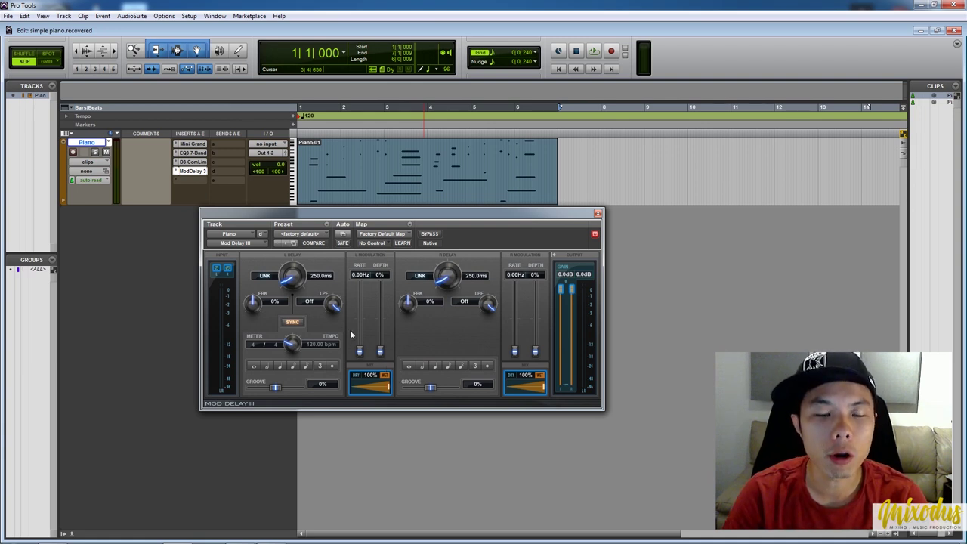
{"action": "left_click", "coordinate": [313, 235]}
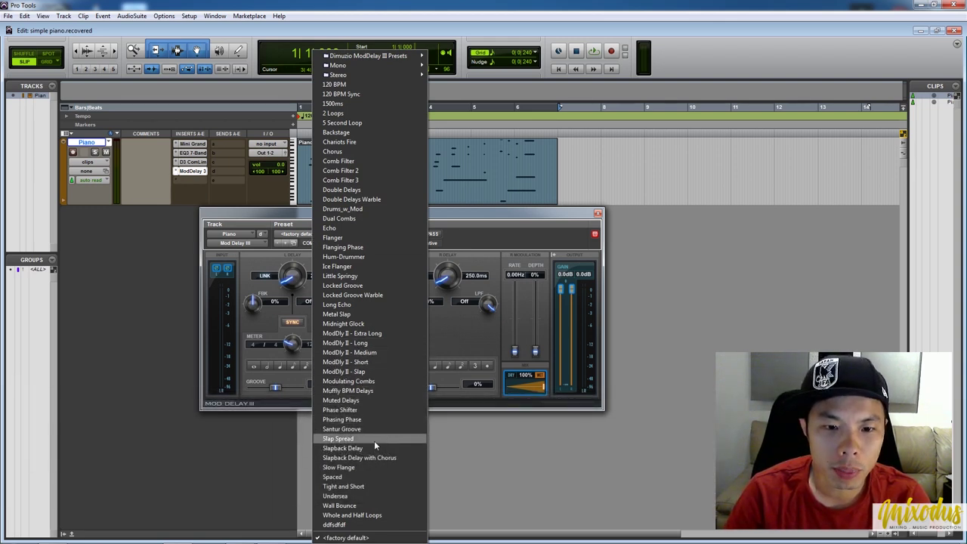
{"action": "left_click", "coordinate": [343, 449]}
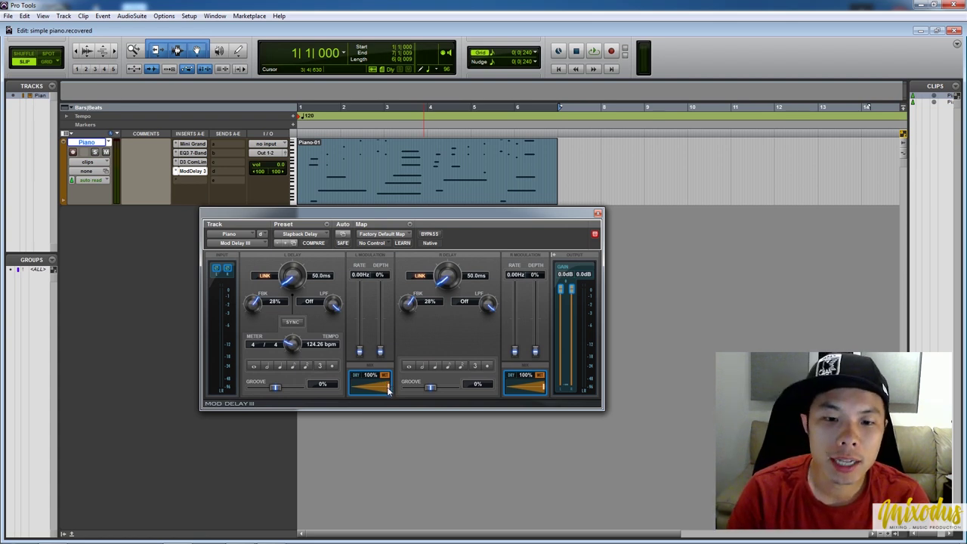
Step: Set the linked dry/wet mix of the delay to about 51% and listen to the clip
{"action": "left_click_drag", "start_coordinate": [392, 390], "coordinate": [308, 400]}
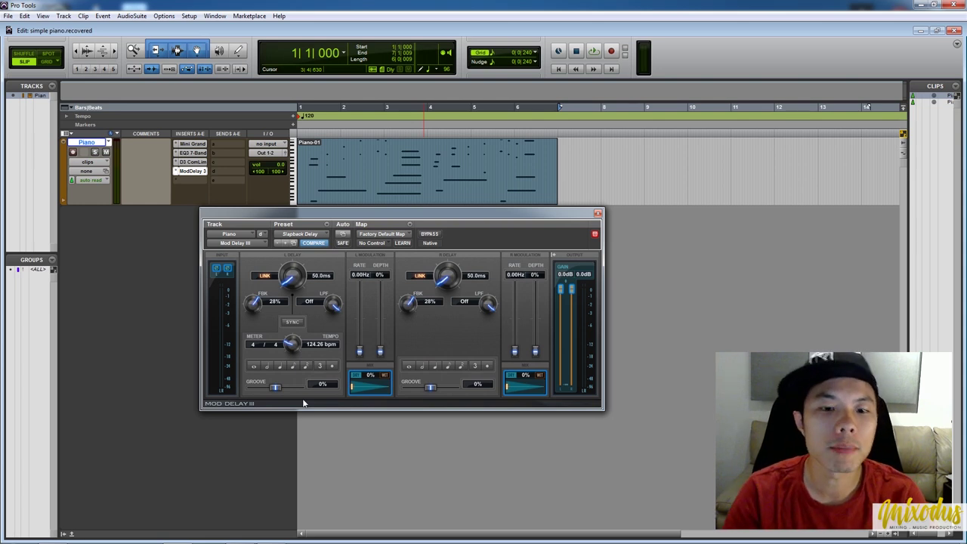
{"action": "left_click_drag", "start_coordinate": [366, 387], "coordinate": [382, 392]}
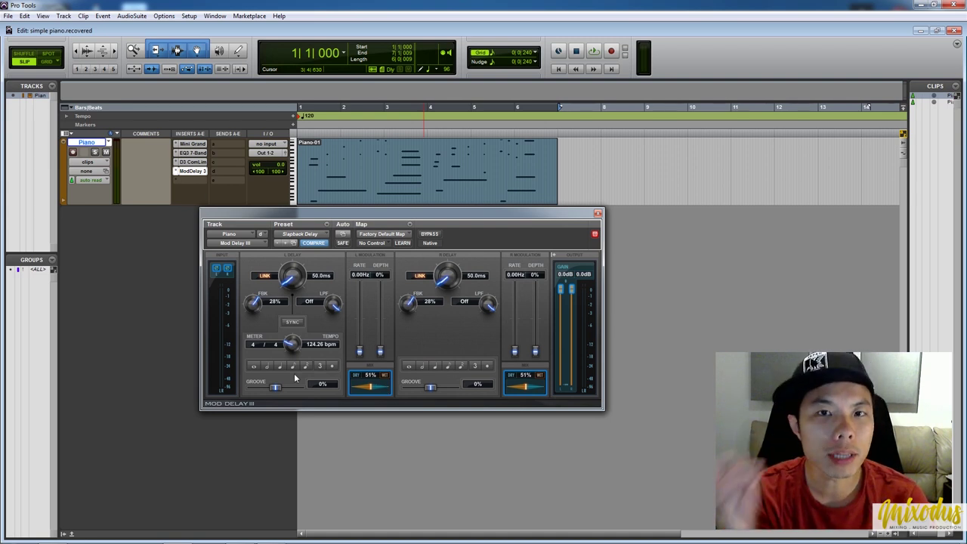
{"action": "key", "text": "space"}
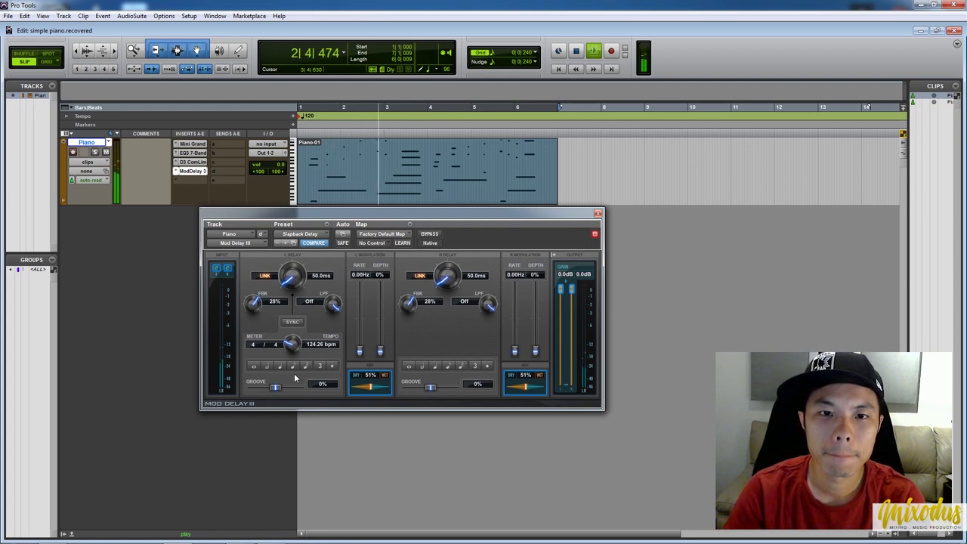
{"action": "key", "text": "space"}
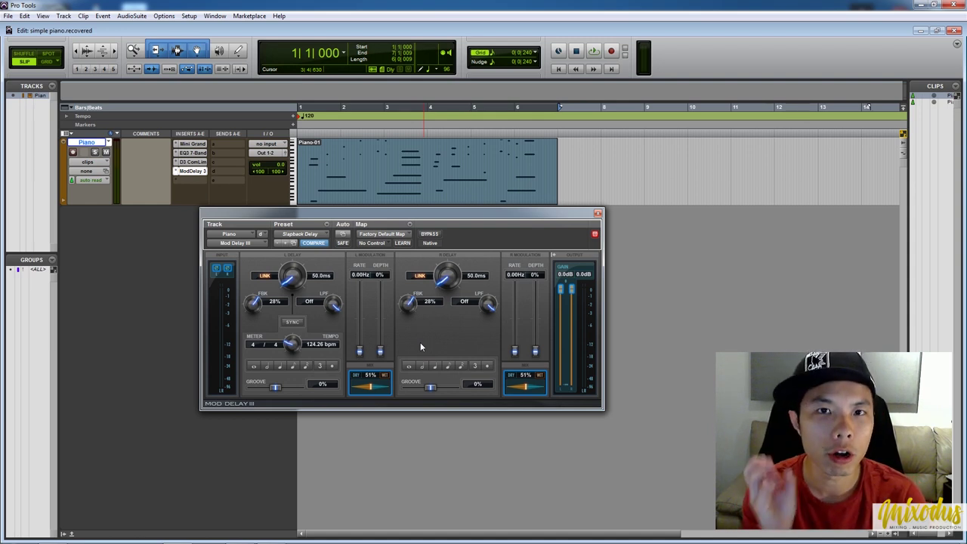
Step: Lower the linked dry/wet mix of the delay to about 31% while the clip plays, and stop playback
{"action": "left_click", "coordinate": [593, 69]}
{"action": "left_click", "coordinate": [600, 53]}
{"action": "left_click_drag", "start_coordinate": [370, 388], "coordinate": [361, 389]}
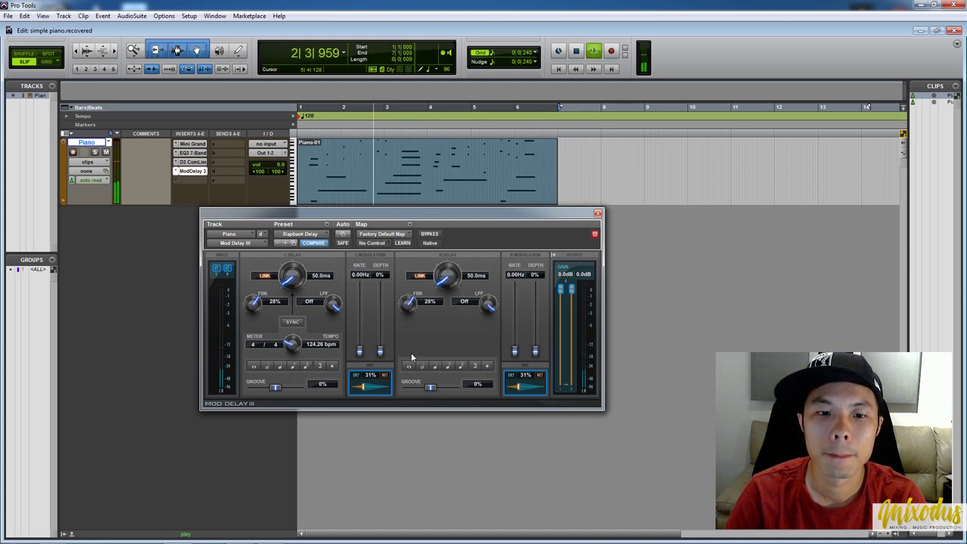
{"action": "key", "text": "space"}
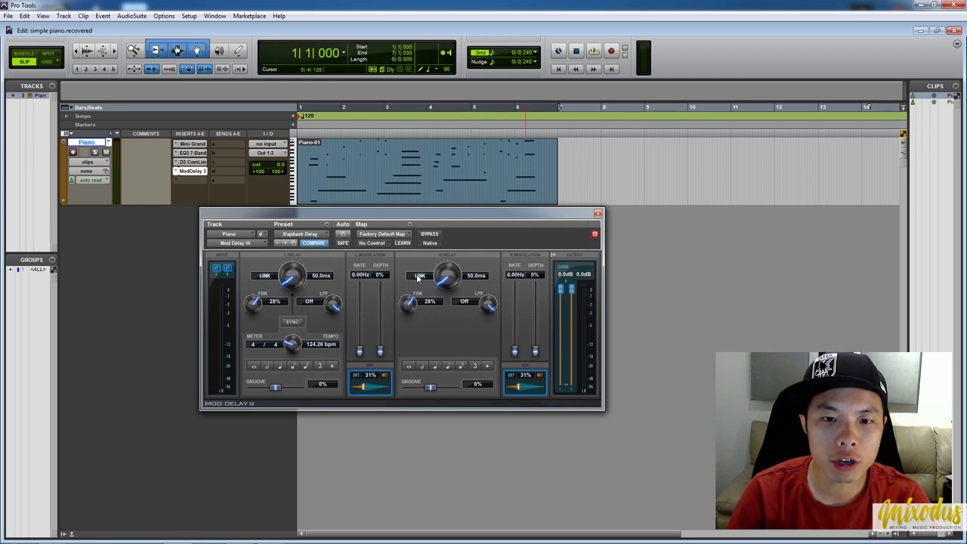
Step: Unlink the delay's two channels, set the right delay time to about 69 ms, and compare bypassed and active sound
{"action": "left_click_drag", "start_coordinate": [450, 281], "coordinate": [447, 301]}
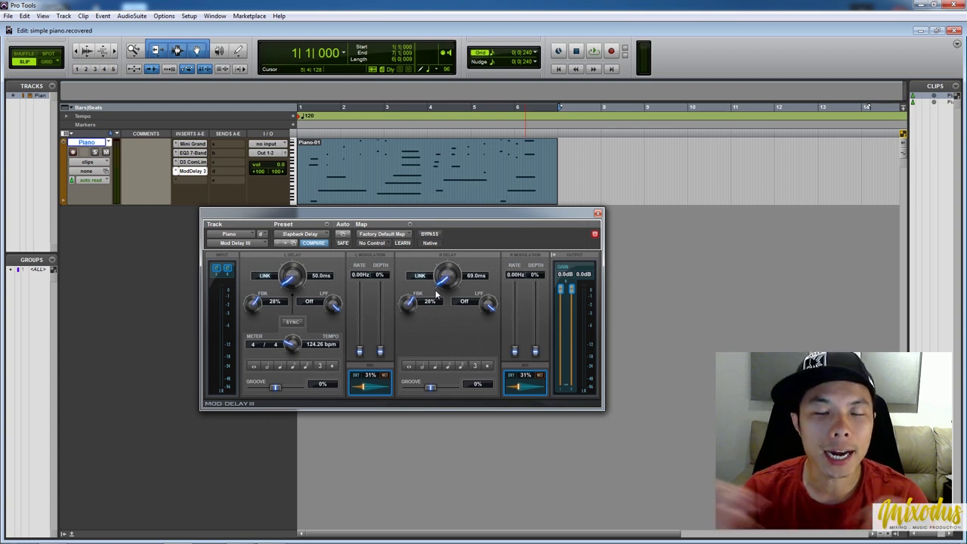
{"action": "key", "text": "space"}
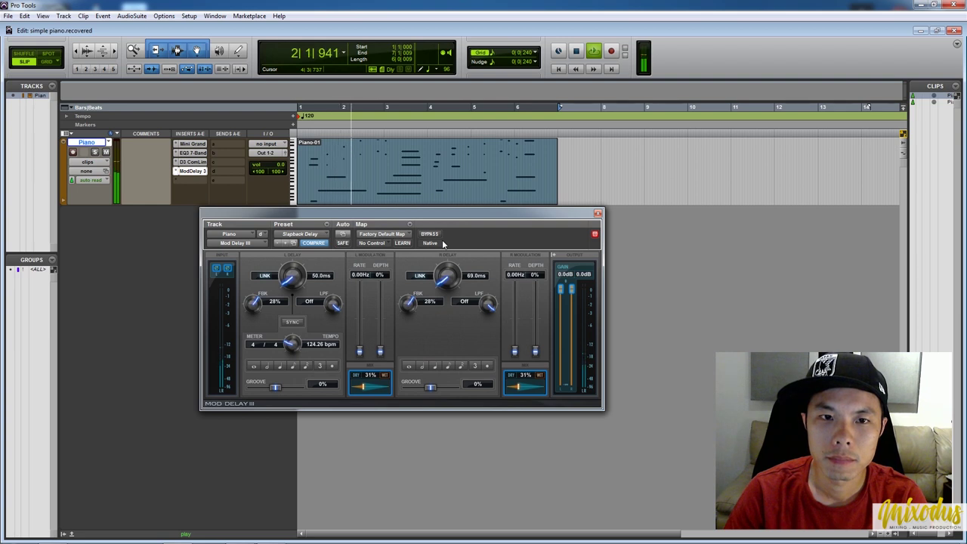
{"action": "left_click", "coordinate": [435, 235]}
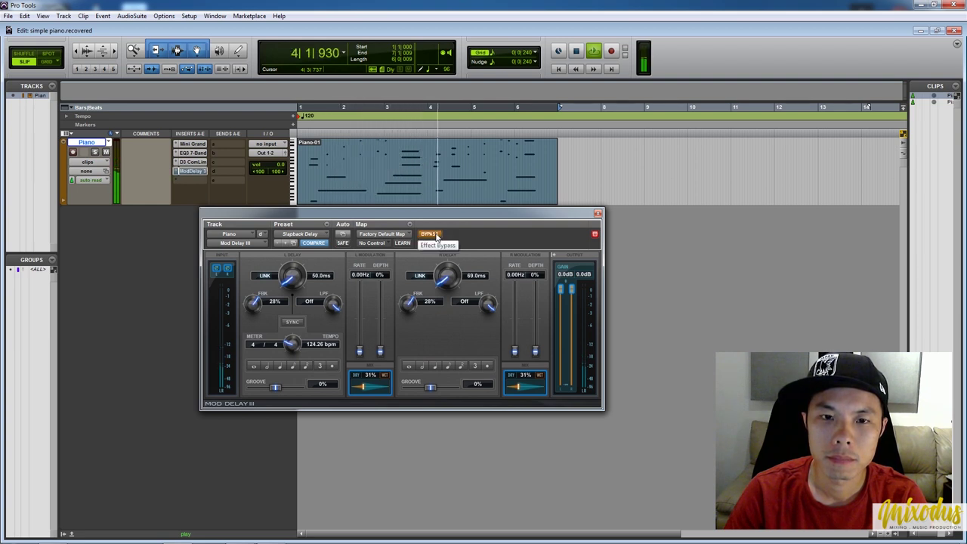
{"action": "left_click", "coordinate": [436, 235]}
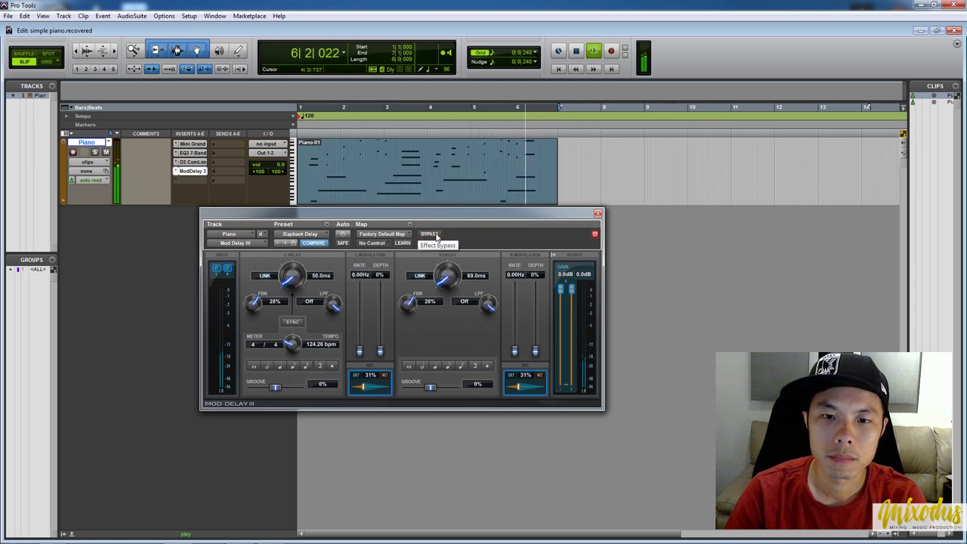
{"action": "key", "text": "space"}
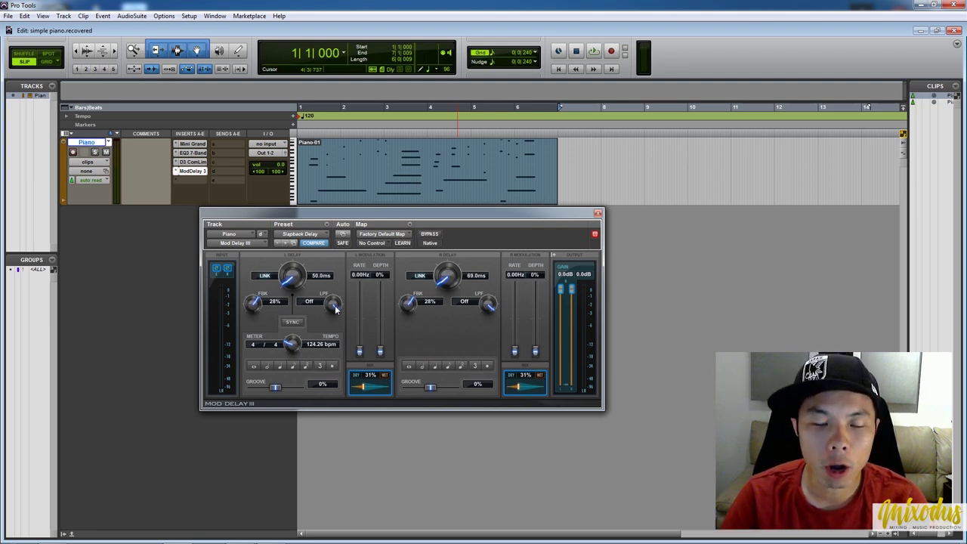
Step: Lower the delay's low-pass filters to about 5957 Hz on the left and 4638 Hz on the right, and play the clip
{"action": "left_click_drag", "start_coordinate": [336, 308], "coordinate": [339, 335]}
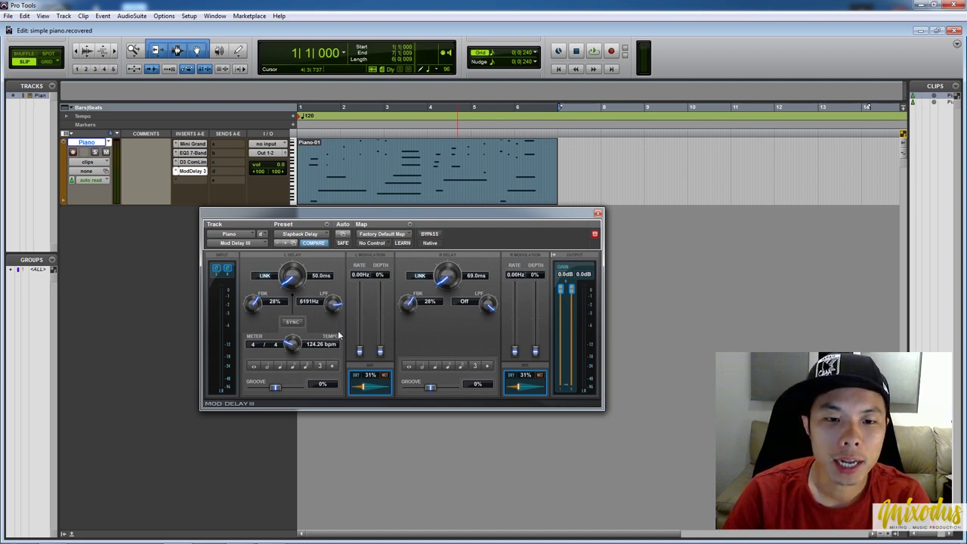
{"action": "left_click_drag", "start_coordinate": [493, 309], "coordinate": [492, 348]}
{"action": "key", "text": "space"}
{"action": "left_click_drag", "start_coordinate": [339, 316], "coordinate": [335, 319]}
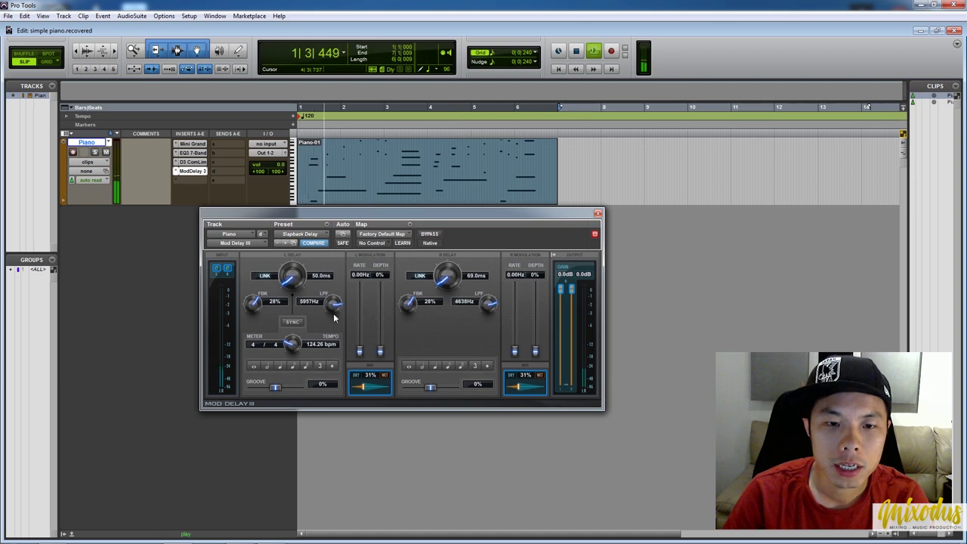
Step: Compare the delay bypassed and active, lower its right low-pass filter to about 4133 Hz, and close the plug-in window
{"action": "left_click", "coordinate": [432, 235]}
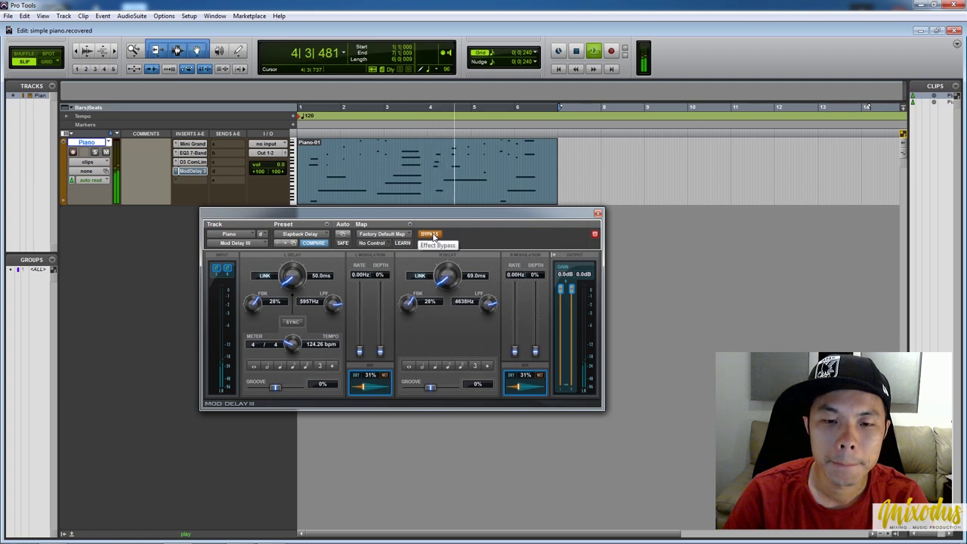
{"action": "left_click", "coordinate": [431, 235]}
{"action": "left_click_drag", "start_coordinate": [489, 303], "coordinate": [489, 312]}
{"action": "key", "text": "space"}
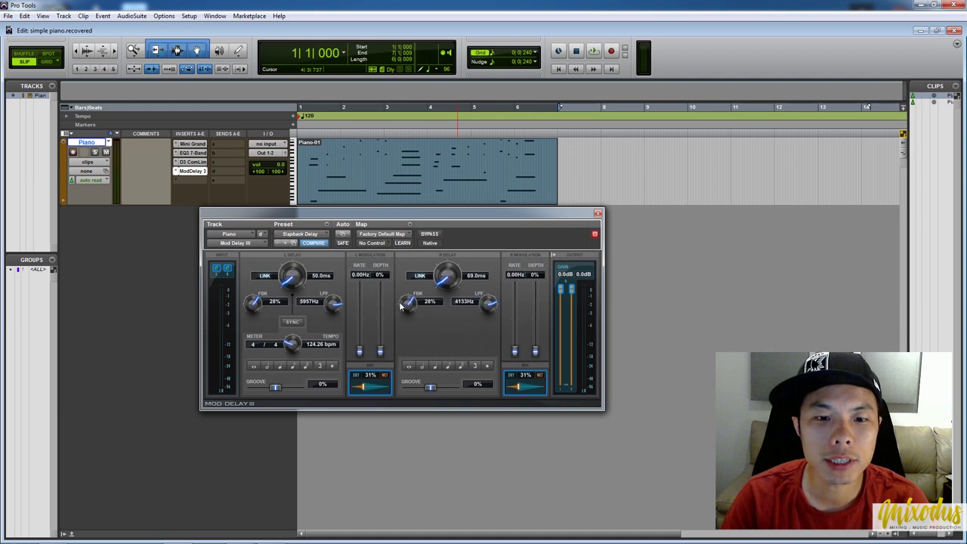
{"action": "left_click", "coordinate": [598, 212]}
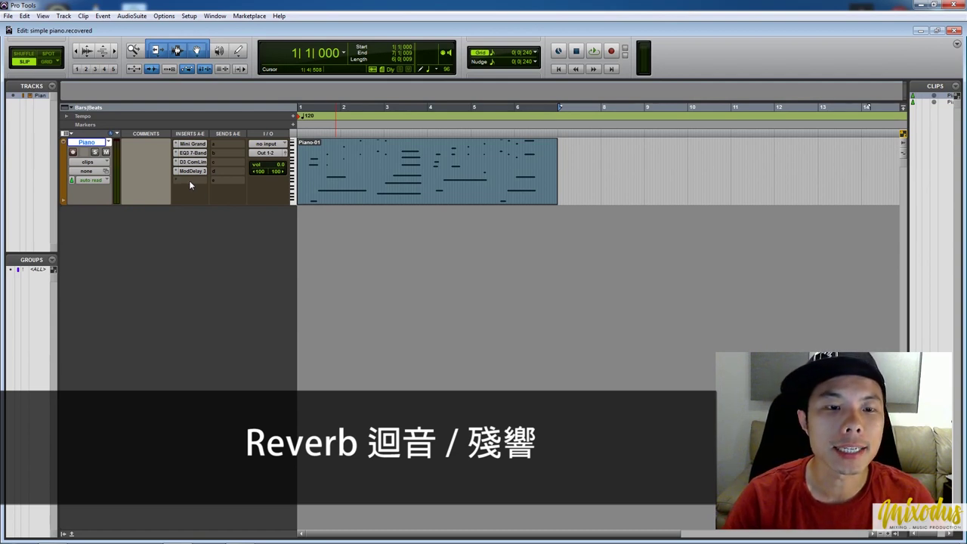
Step: Insert the stereo D-Verb reverb after the delay on the Piano track and move its window away from the inserts
{"action": "left_click", "coordinate": [189, 180]}
{"action": "mouse_move", "coordinate": [231, 196]}
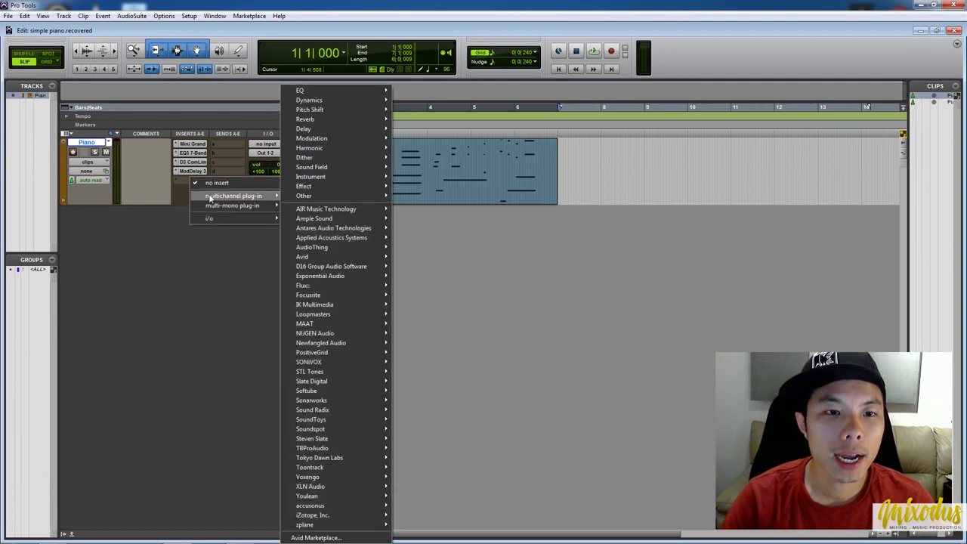
{"action": "mouse_move", "coordinate": [327, 117]}
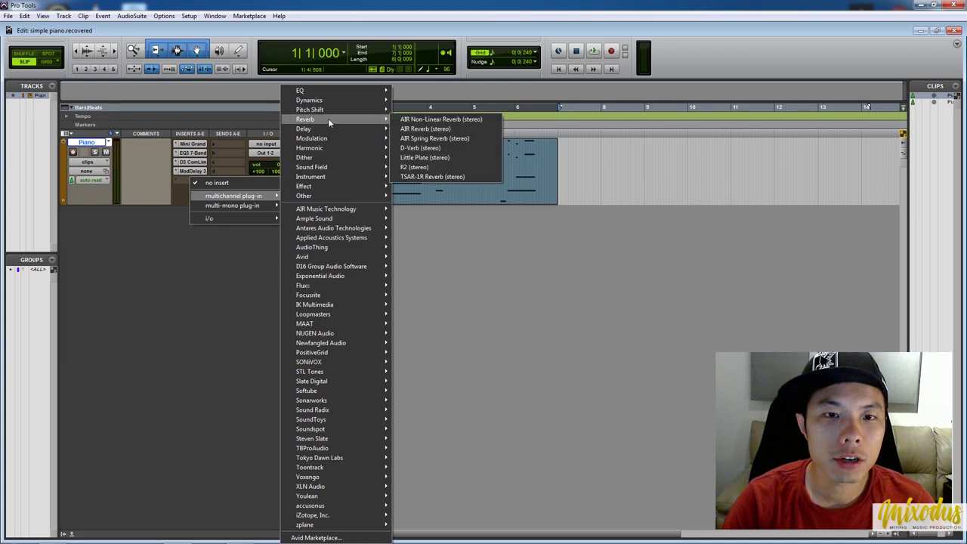
{"action": "left_click", "coordinate": [422, 148]}
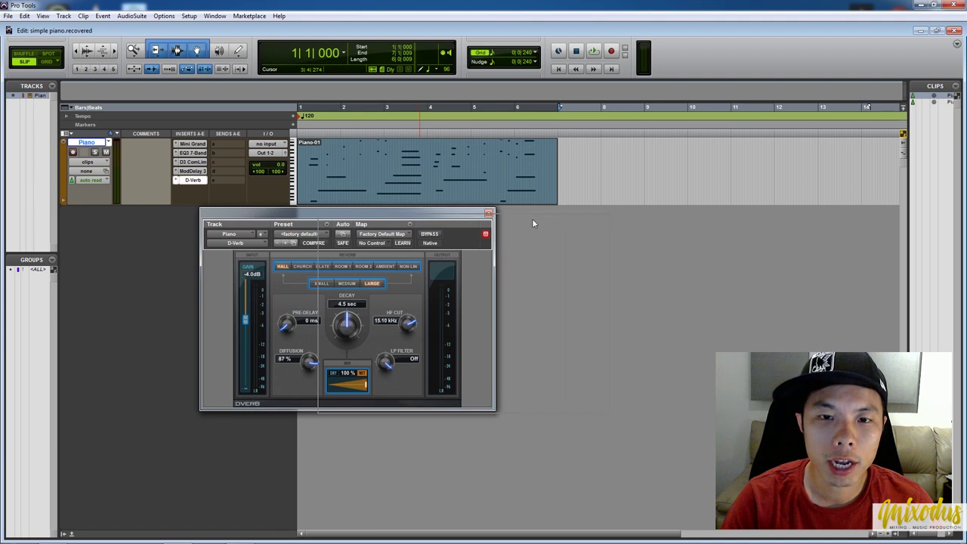
{"action": "left_click_drag", "start_coordinate": [411, 215], "coordinate": [511, 213]}
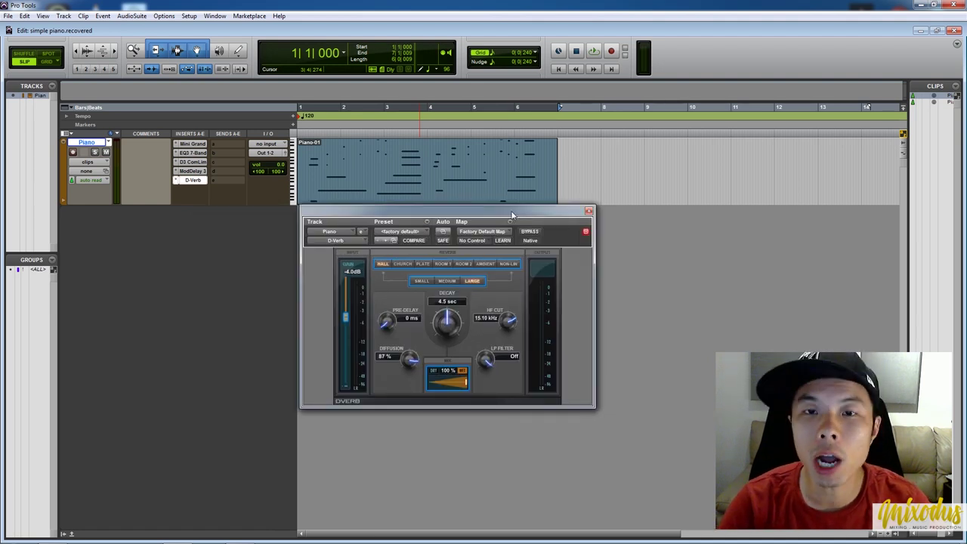
Step: Switch the reverb to the Plate algorithm with a decay of about 3.5 sec and listen to the fully wet clip
{"action": "left_click", "coordinate": [422, 263]}
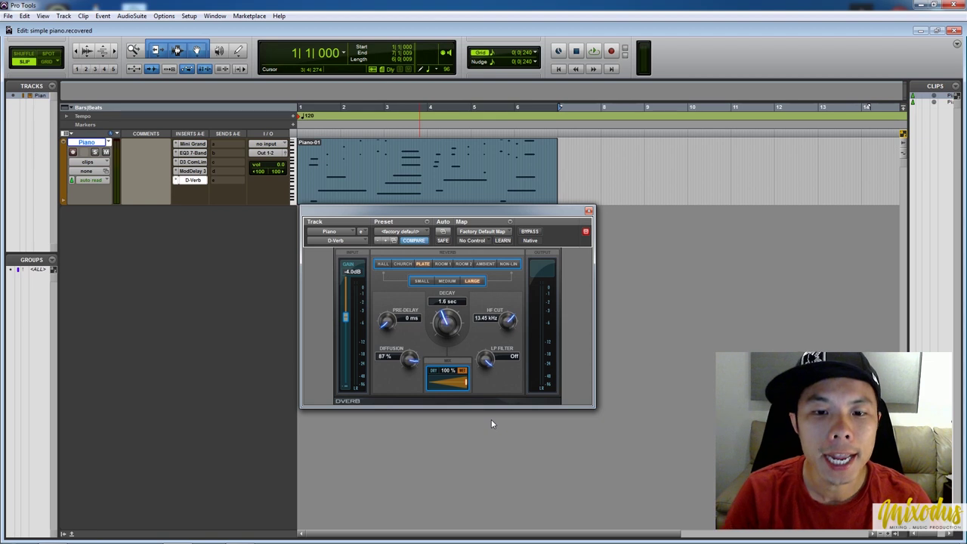
{"action": "left_click_drag", "start_coordinate": [451, 329], "coordinate": [451, 300]}
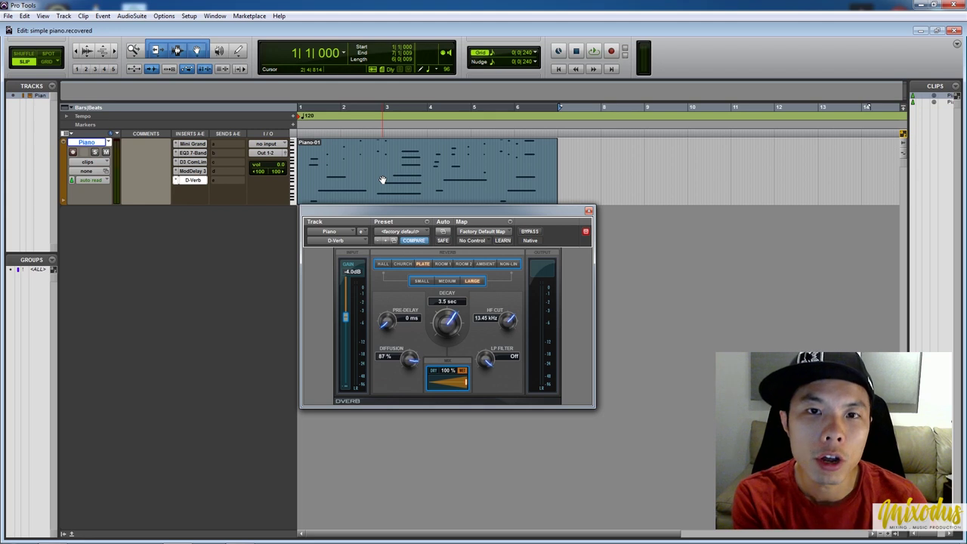
{"action": "key", "text": "space"}
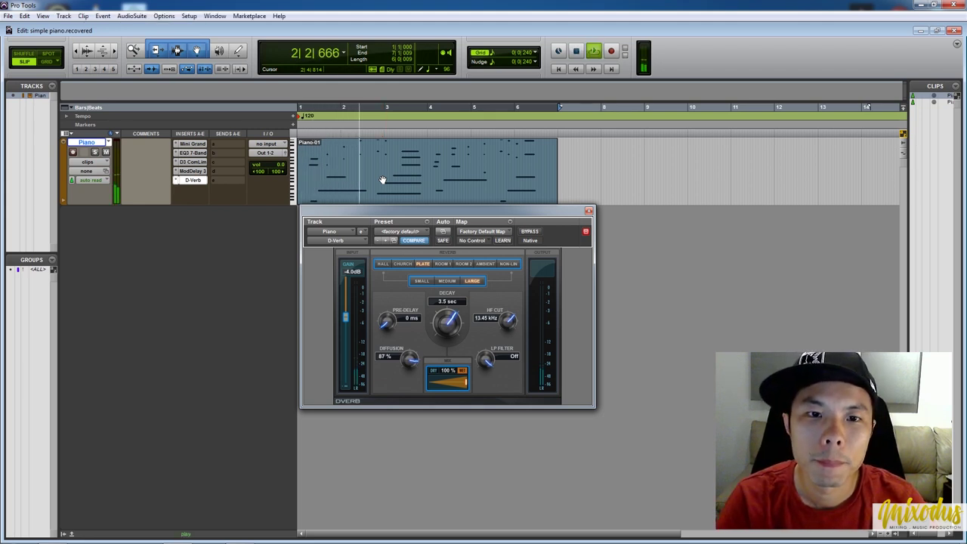
{"action": "key", "text": "space"}
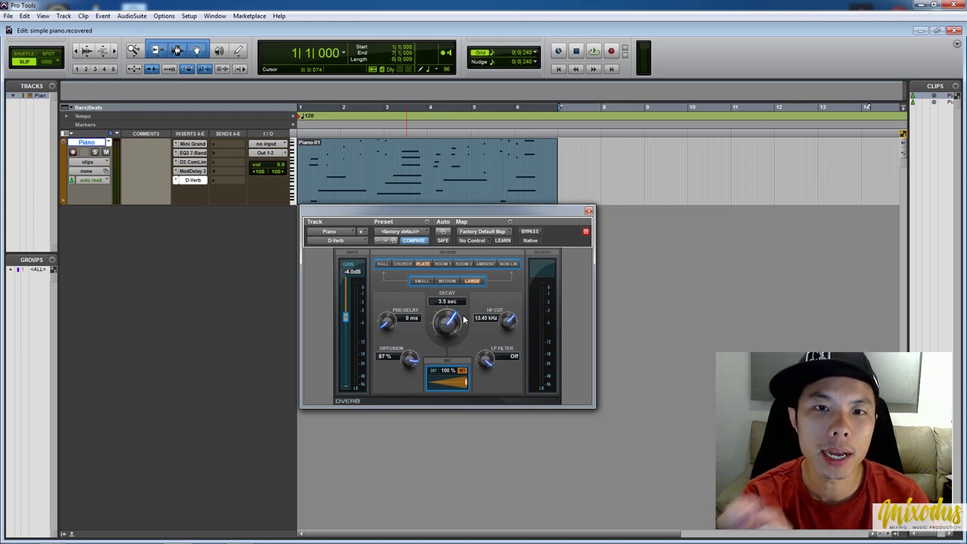
Step: While the clip plays, set the reverb's dry/wet mix to about 41% and reset its input gain to 0.0 dB
{"action": "key", "text": "space"}
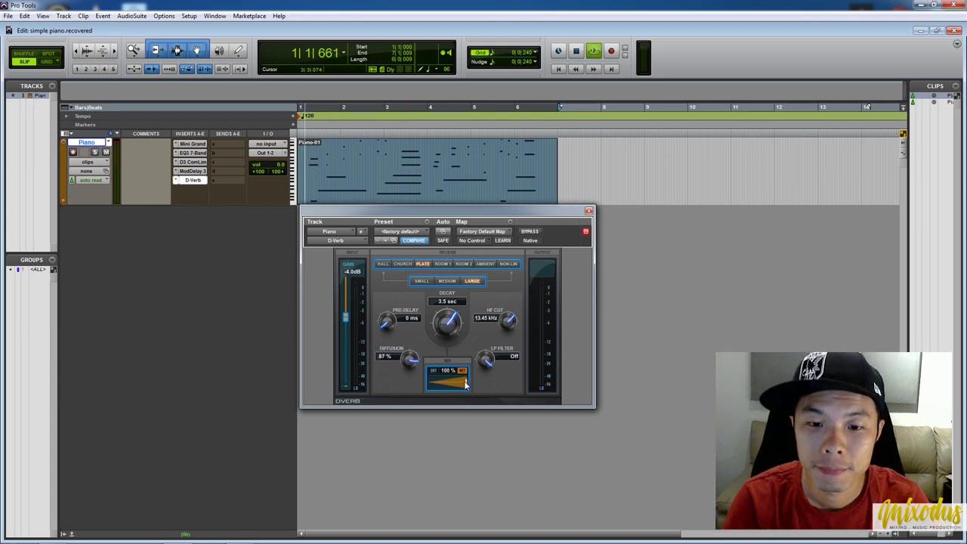
{"action": "left_click_drag", "start_coordinate": [465, 384], "coordinate": [438, 384]}
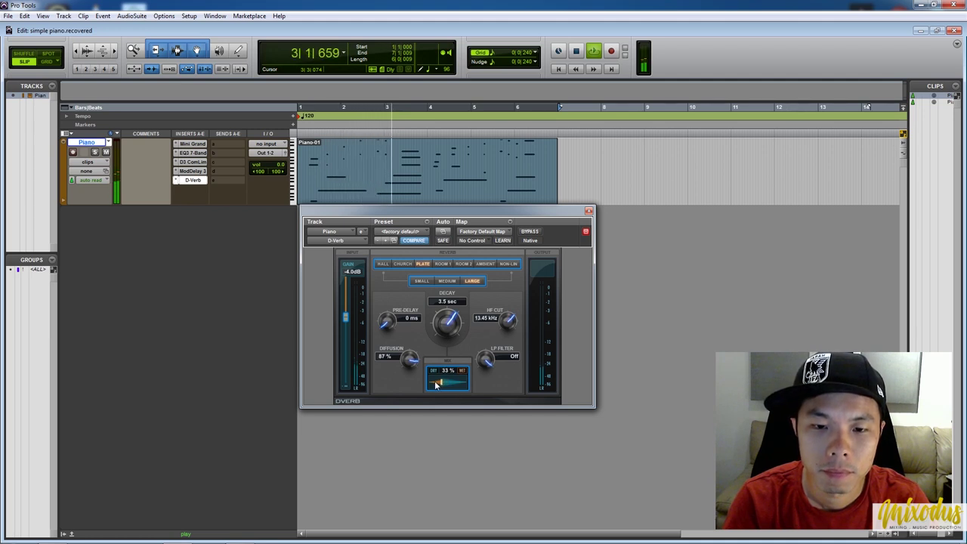
{"action": "left_click_drag", "start_coordinate": [437, 384], "coordinate": [445, 384]}
{"action": "left_click_drag", "start_coordinate": [346, 317], "coordinate": [348, 323]}
{"action": "left_click", "coordinate": [348, 322], "text": "alt"}
{"action": "left_click_drag", "start_coordinate": [446, 384], "coordinate": [448, 384]}
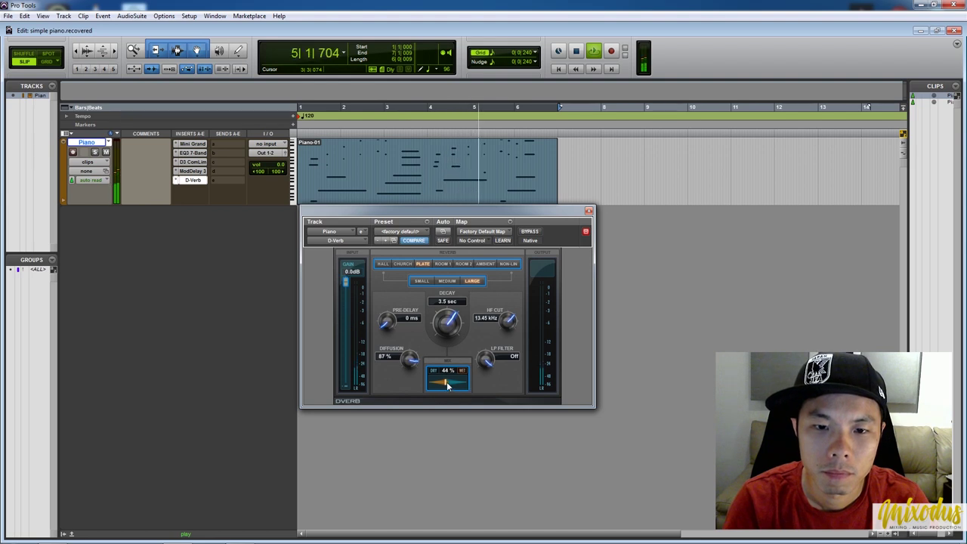
{"action": "left_click_drag", "start_coordinate": [448, 381], "coordinate": [444, 385]}
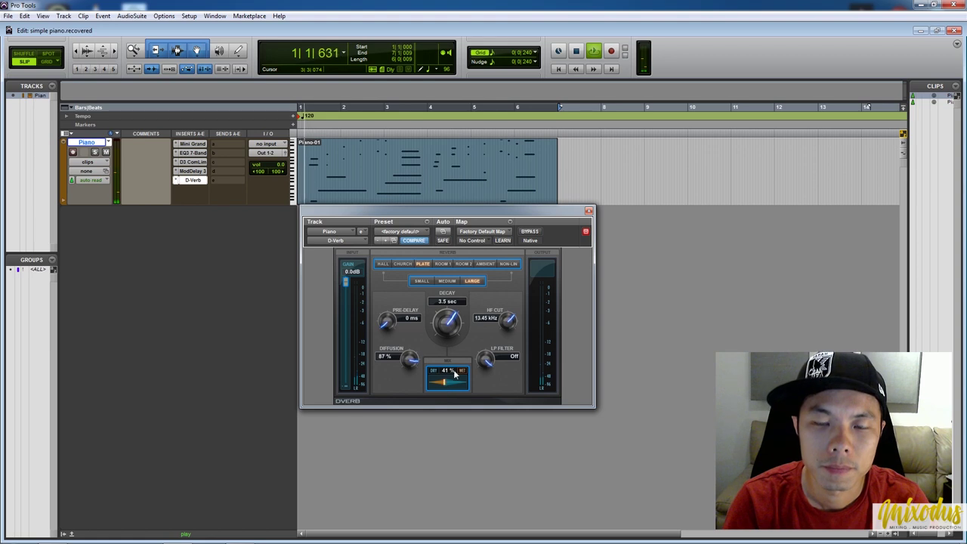
{"action": "key", "text": "space"}
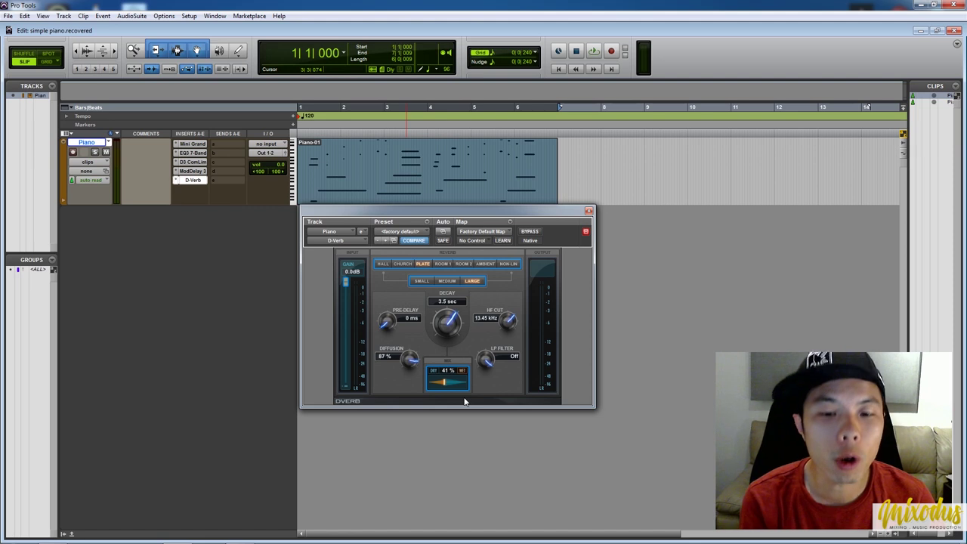
Step: Lower the reverb's dry/wet mix to about 34% and its HF cut to about 7.46 kHz
{"action": "left_click_drag", "start_coordinate": [455, 391], "coordinate": [436, 384]}
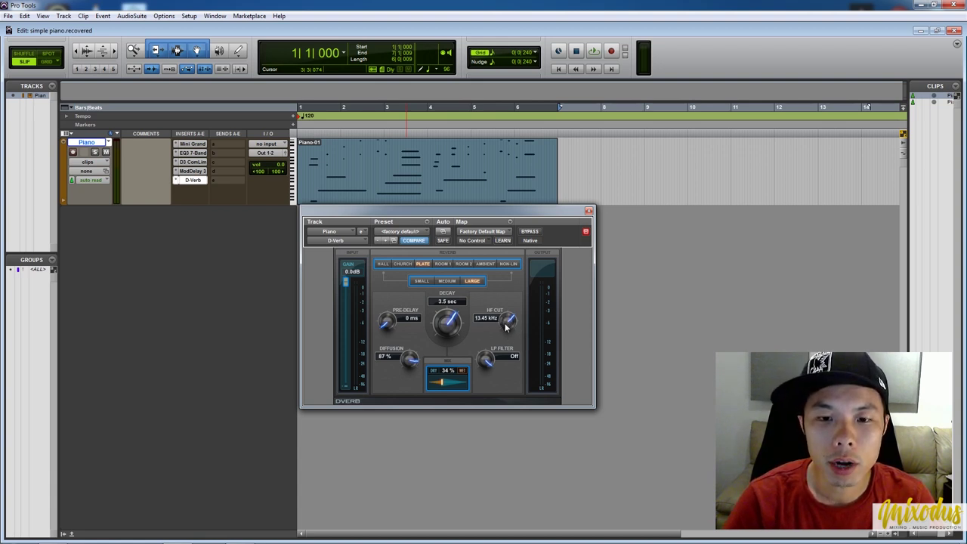
{"action": "left_click_drag", "start_coordinate": [510, 325], "coordinate": [508, 371]}
{"action": "left_click_drag", "start_coordinate": [513, 323], "coordinate": [504, 346]}
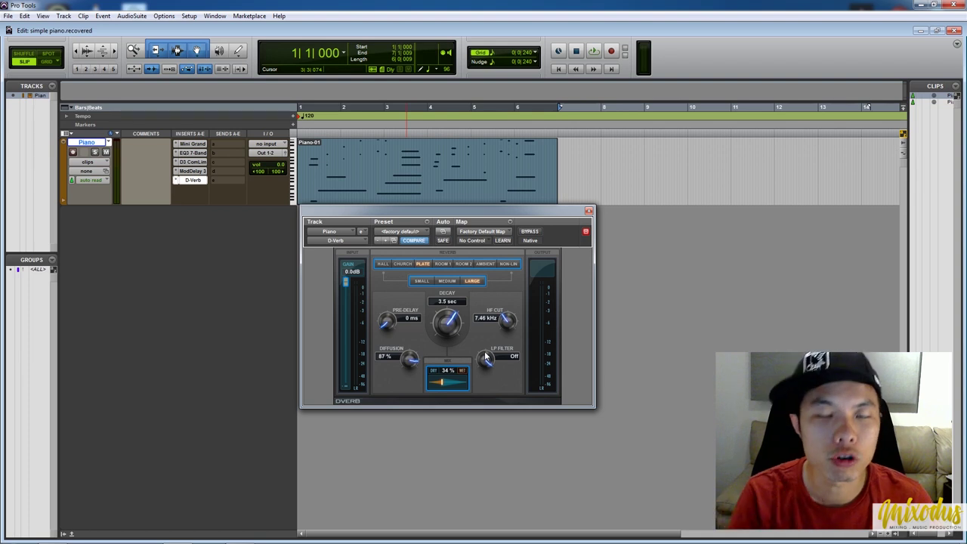
Step: Play the clip and compare the sound with the D-Verb reverb bypassed and active
{"action": "key", "text": "space"}
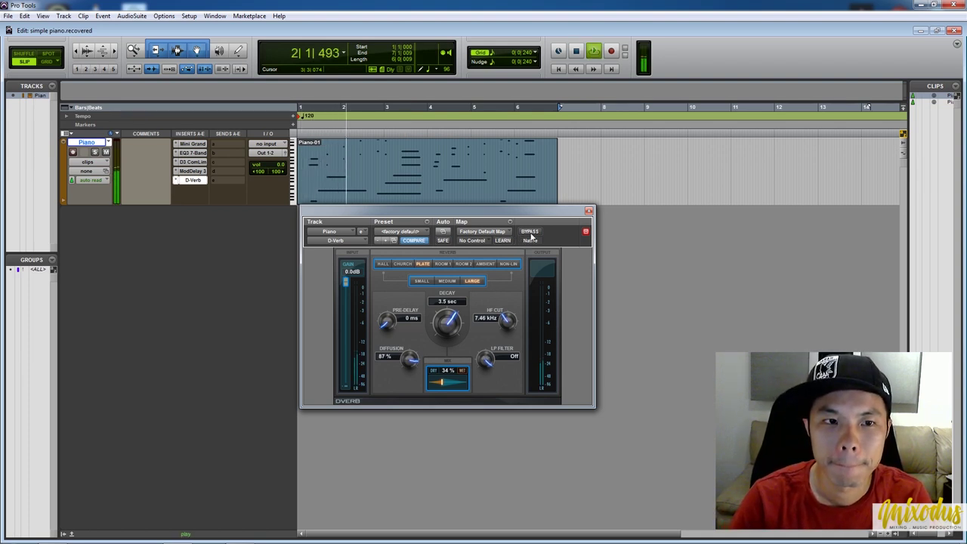
{"action": "left_click", "coordinate": [531, 234]}
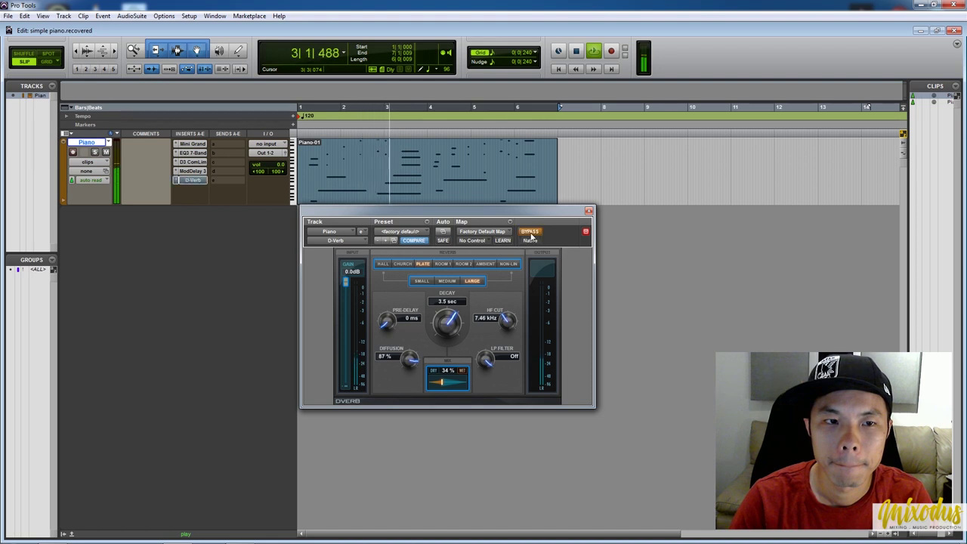
{"action": "left_click", "coordinate": [531, 232]}
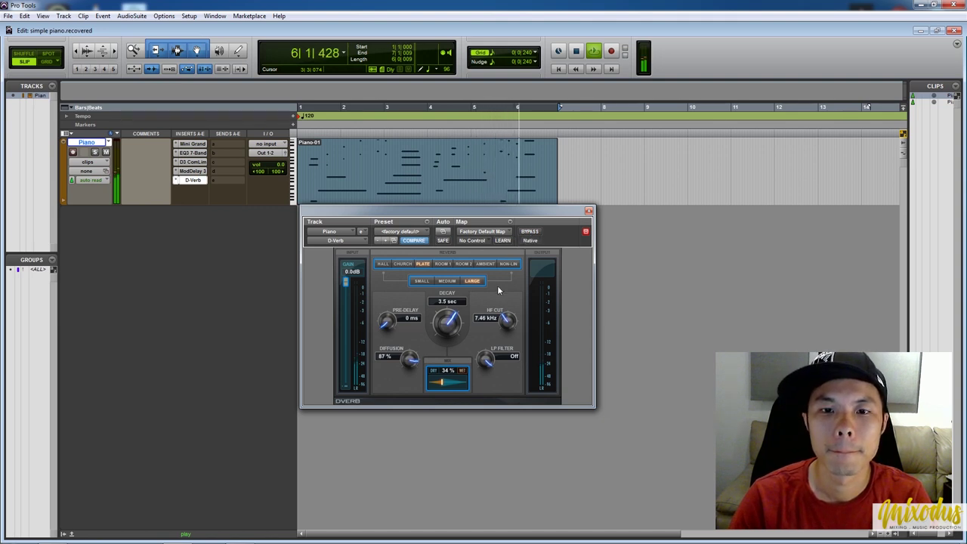
{"action": "key", "text": "space"}
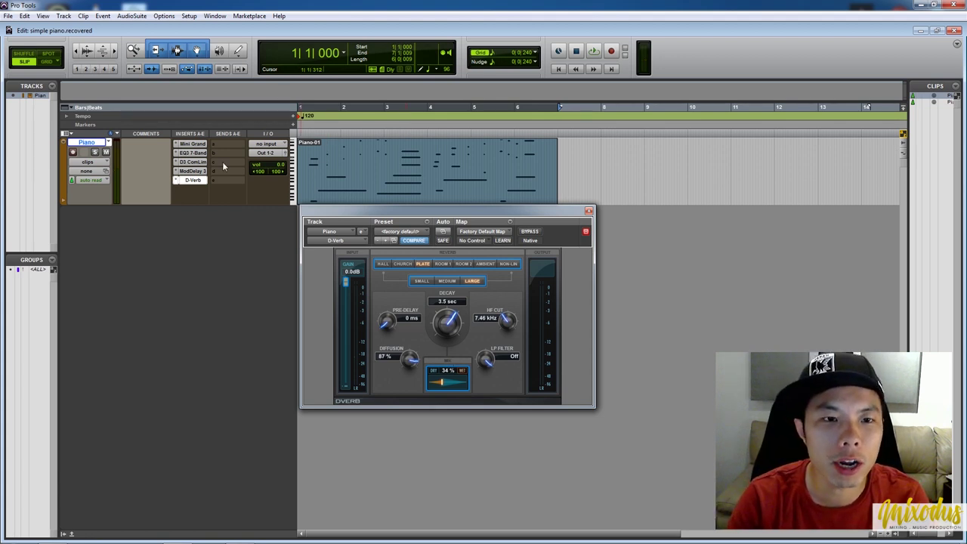
Step: Compare the clip with the EQ, compressor, delay and reverb inserts all bypassed and all active, closing the reverb window
{"action": "left_click", "coordinate": [192, 153], "text": "ctrl"}
{"action": "left_click", "coordinate": [192, 162], "text": "ctrl"}
{"action": "left_click", "coordinate": [192, 171], "text": "ctrl"}
{"action": "left_click", "coordinate": [192, 180], "text": "ctrl"}
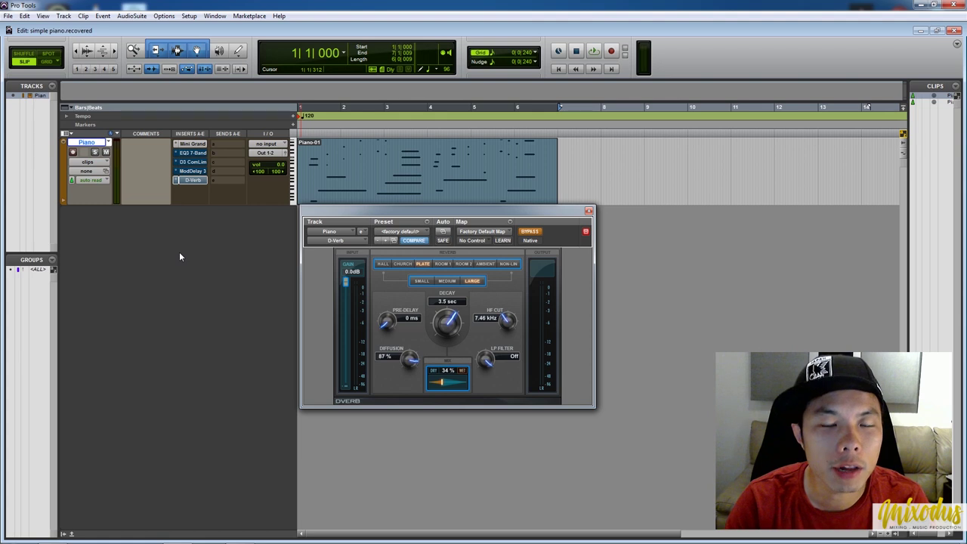
{"action": "key", "text": "space"}
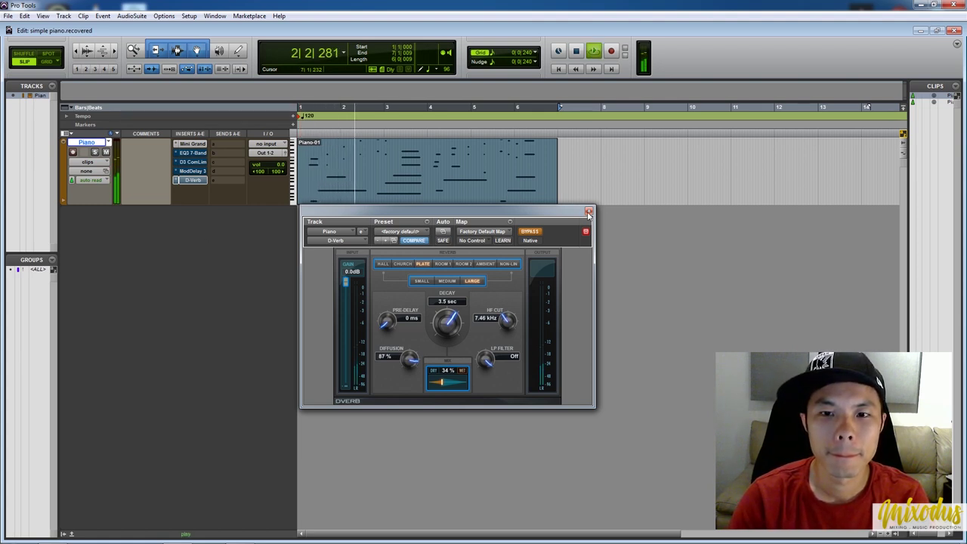
{"action": "left_click", "coordinate": [192, 180]}
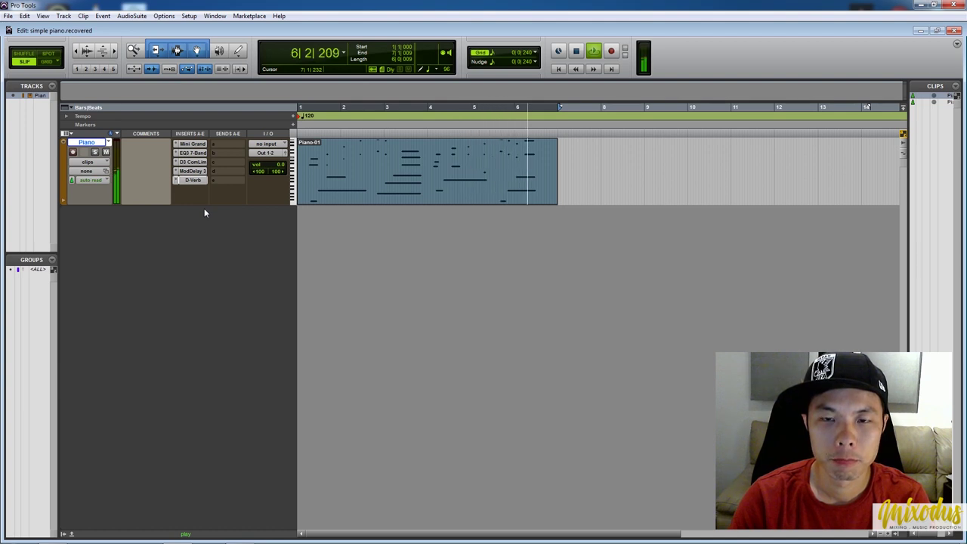
{"action": "key", "text": "space"}
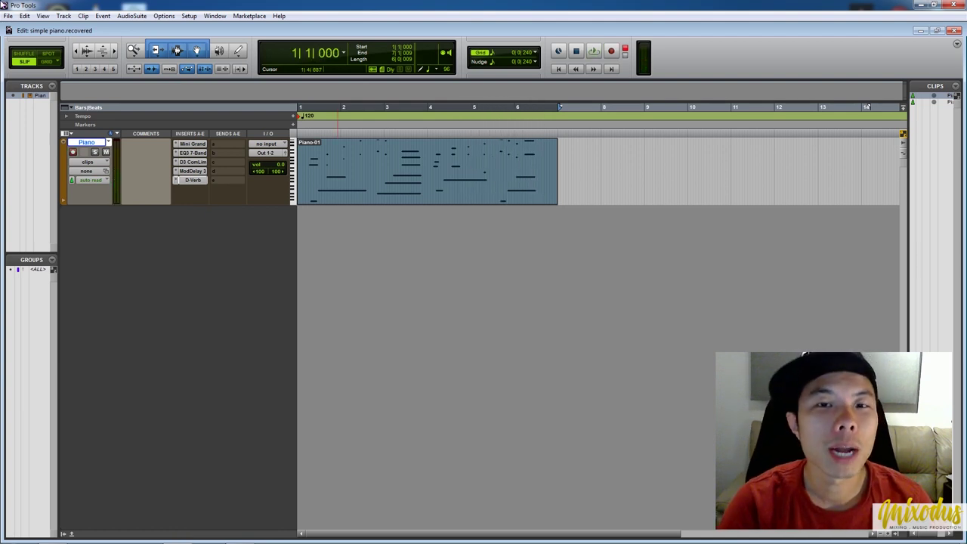